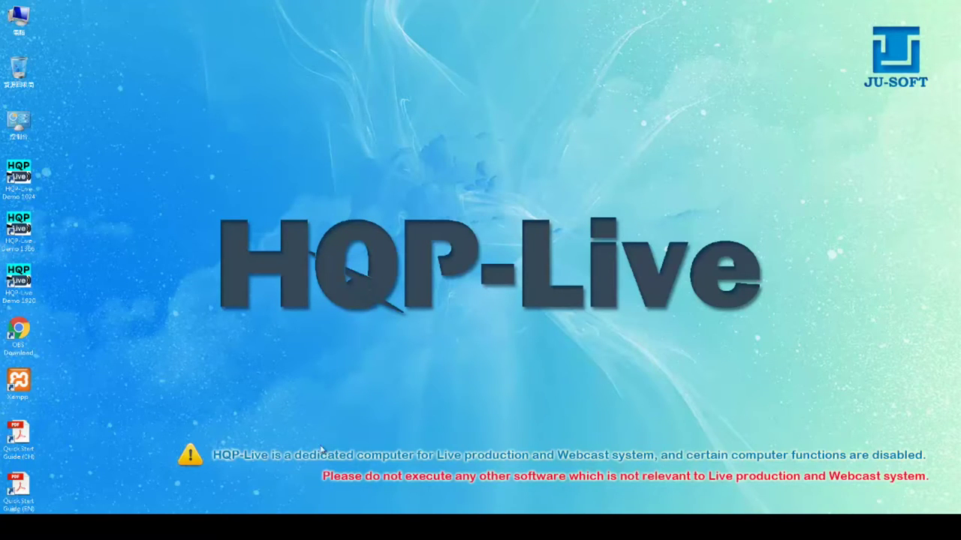
# Launch the HQP-Live Demo 1920 so the switcher loads with four live channels playing.
pyautogui.doubleClick(14, 297)
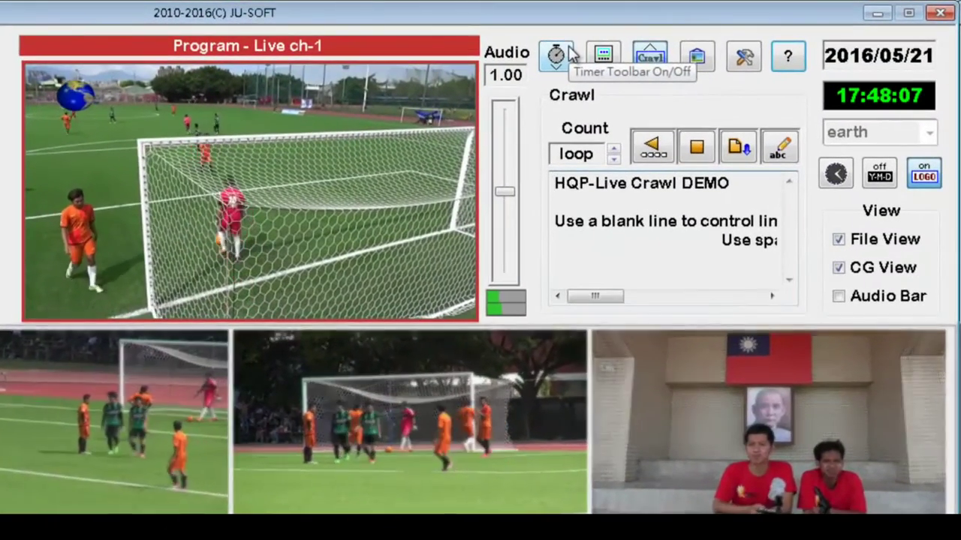
pyautogui.click(556, 55)
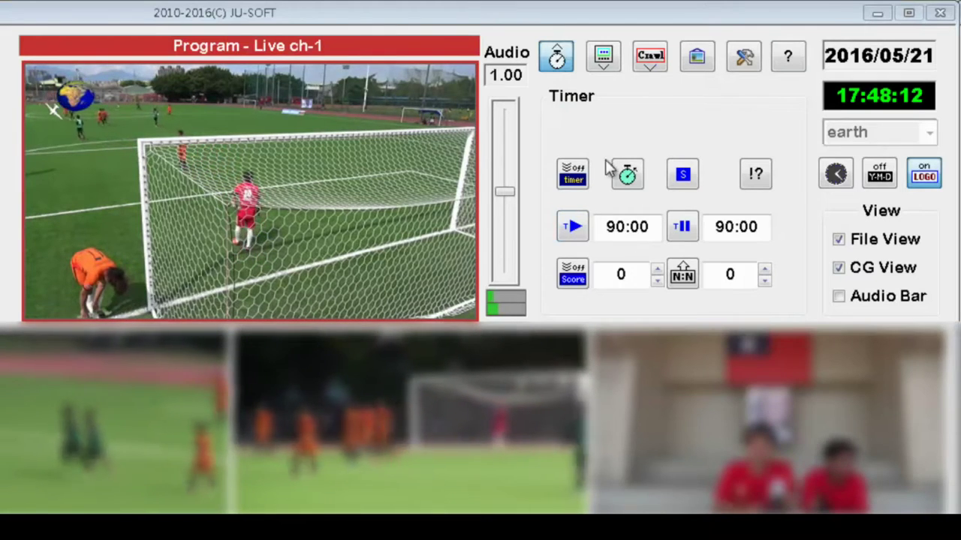
pyautogui.click(604, 67)
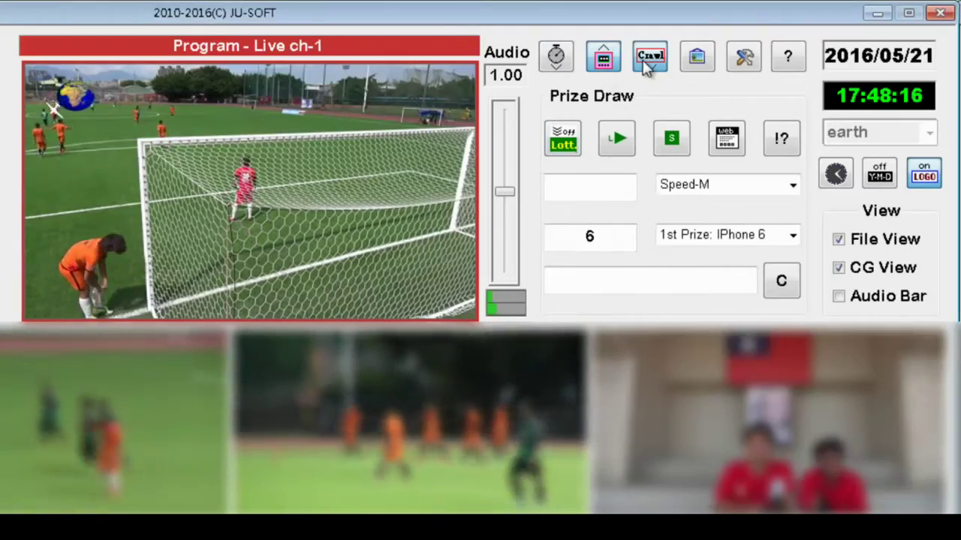
pyautogui.click(647, 64)
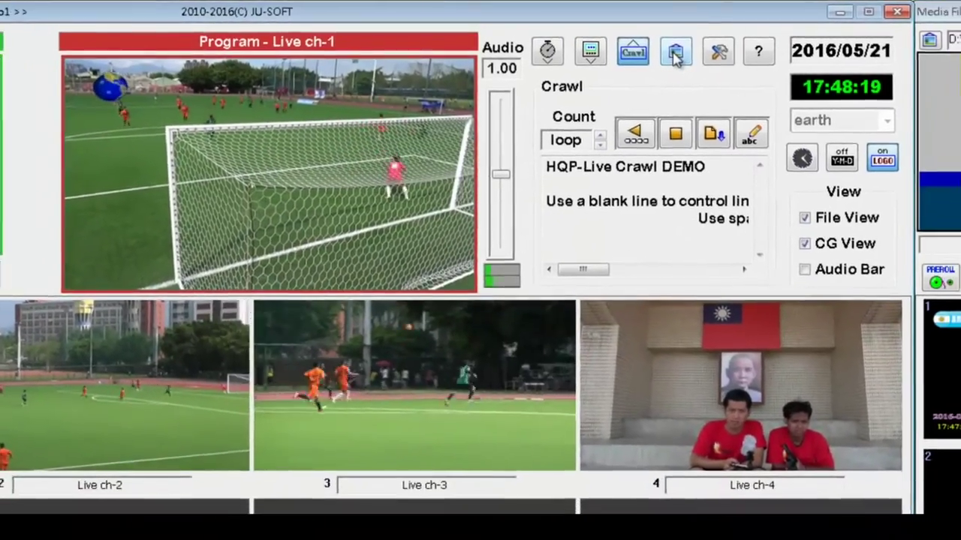
pyautogui.click(676, 53)
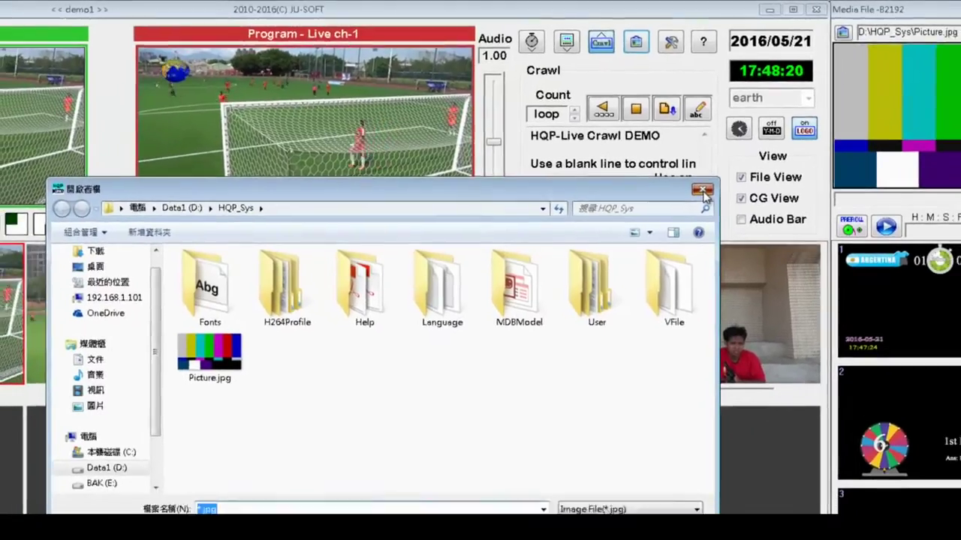
pyautogui.click(702, 192)
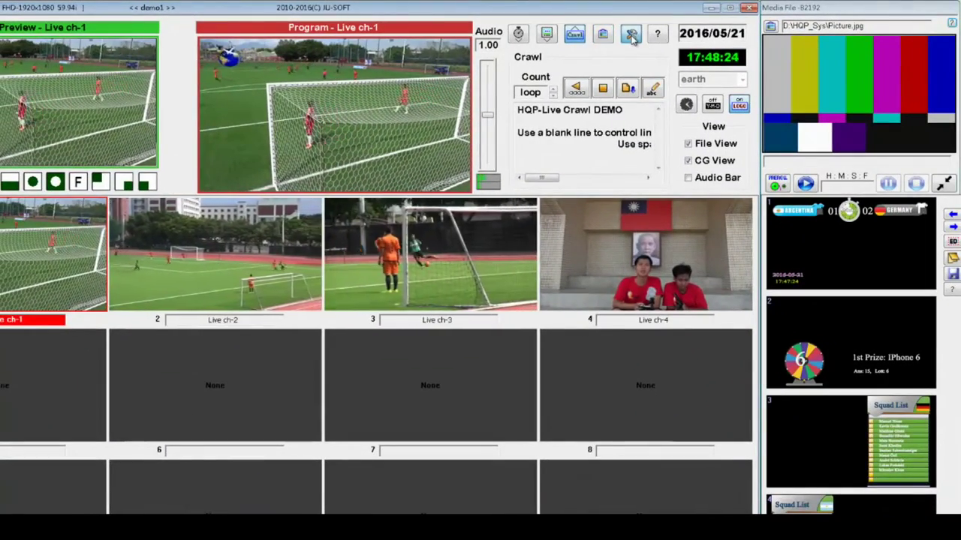
pyautogui.click(631, 35)
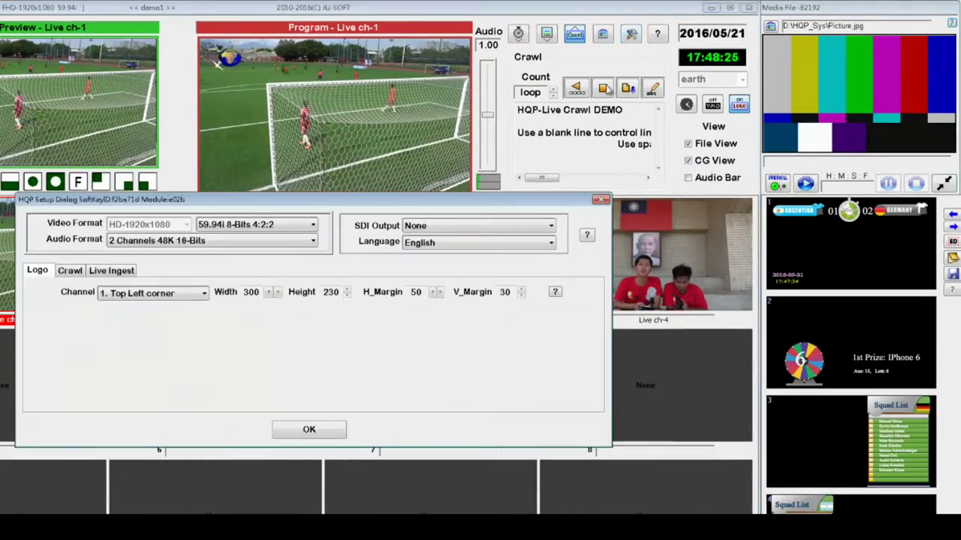
pyautogui.click(601, 201)
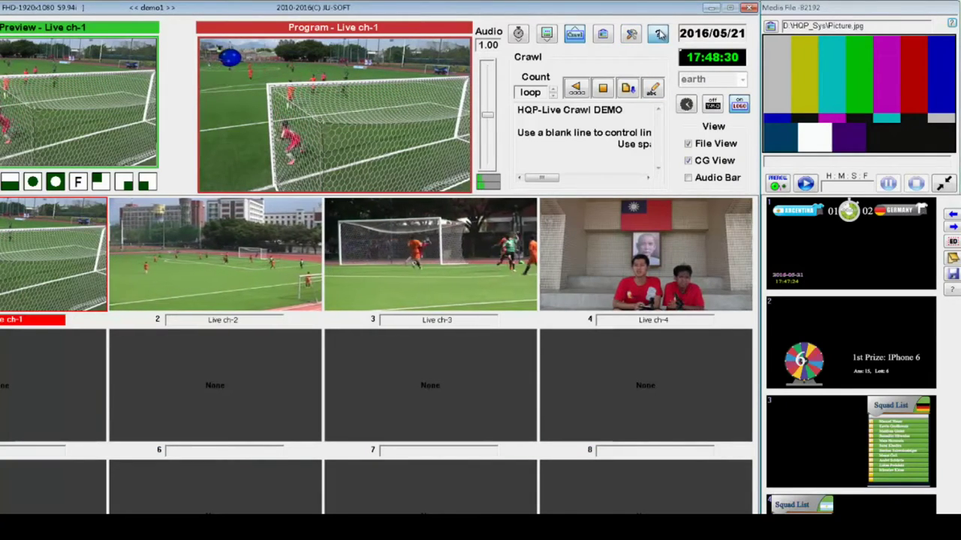
pyautogui.click(659, 34)
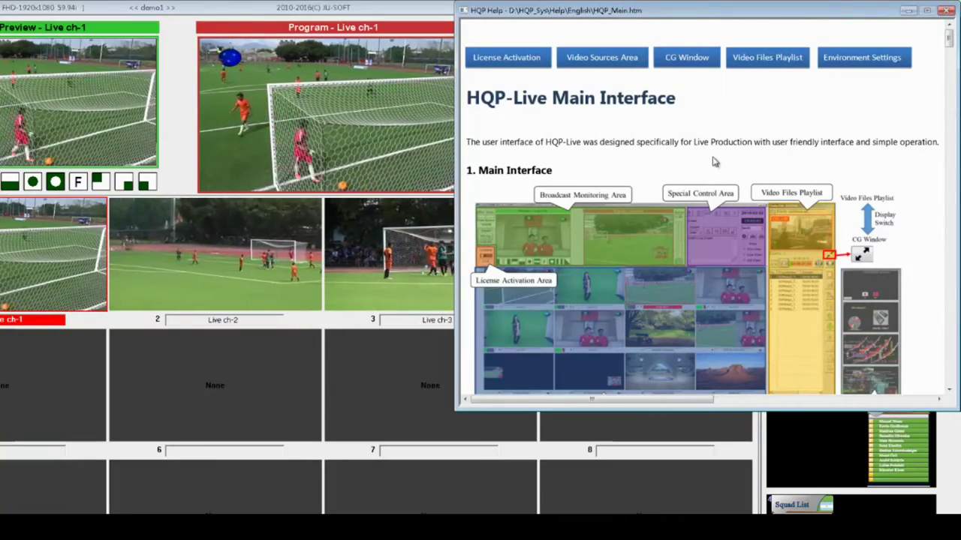
pyautogui.scroll(-6, 714, 161)
pyautogui.scroll(6, 720, 161)
pyautogui.click(946, 10)
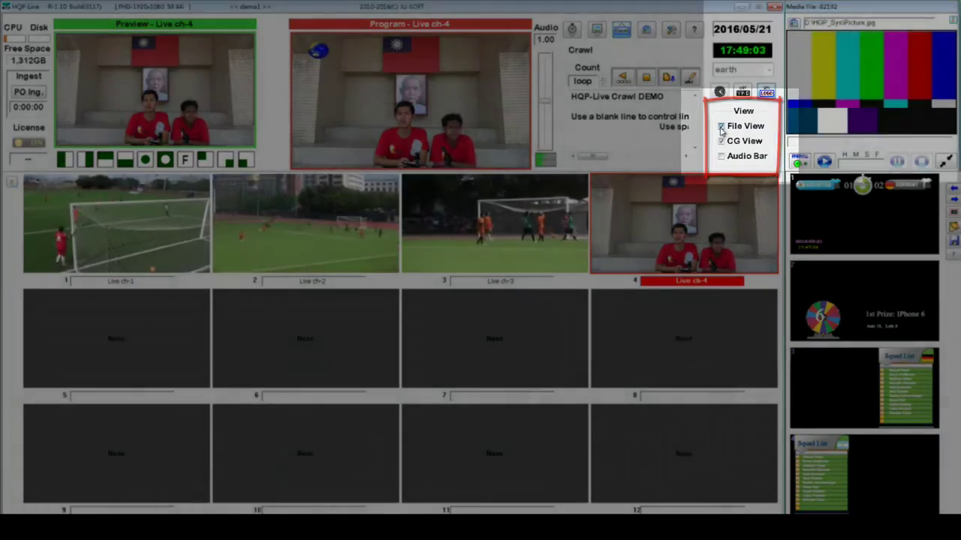
pyautogui.click(721, 128)
pyautogui.click(721, 128)
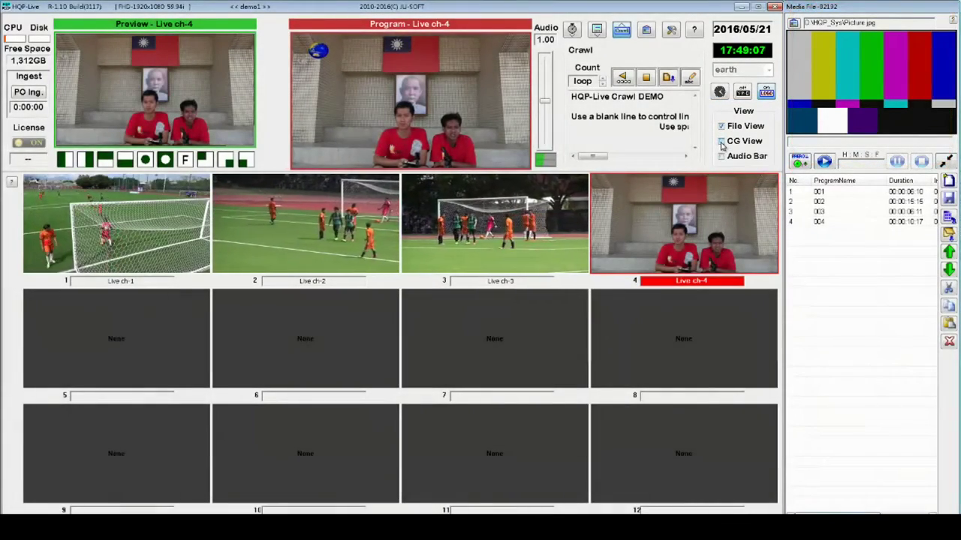
pyautogui.click(721, 141)
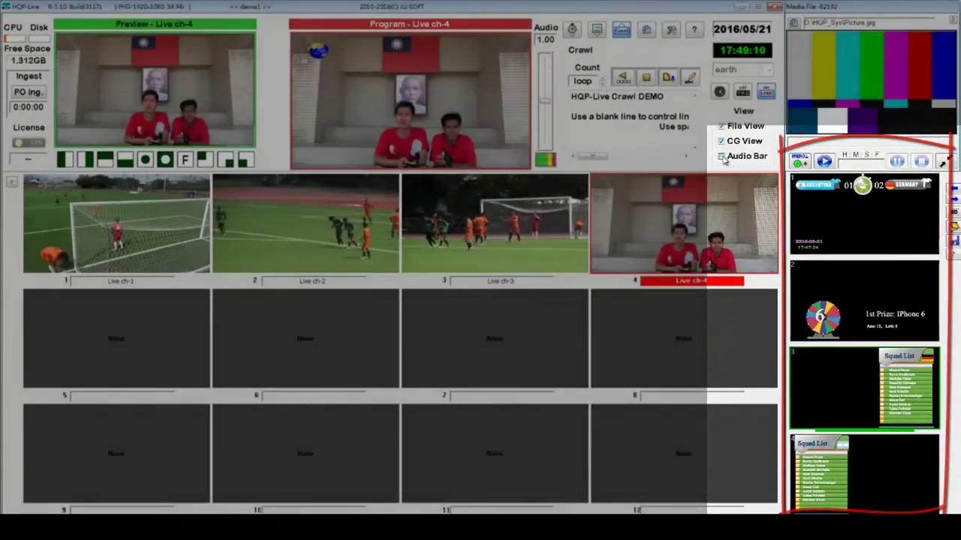
pyautogui.click(721, 157)
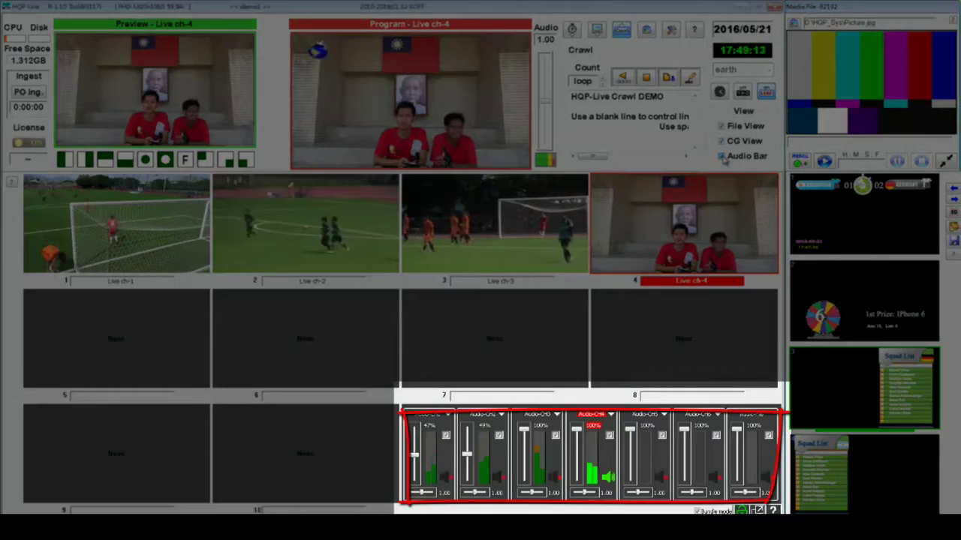
pyautogui.click(722, 157)
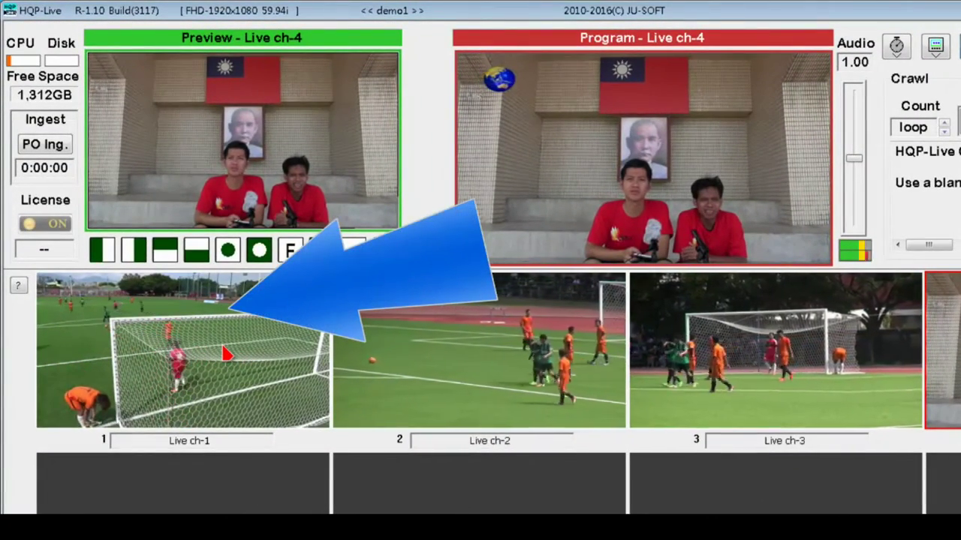
# Check Live ch-1's video source, then cut channels 3, 2 and 1 to program in turn.
pyautogui.rightClick(224, 350)
pyautogui.moveTo(237, 360)
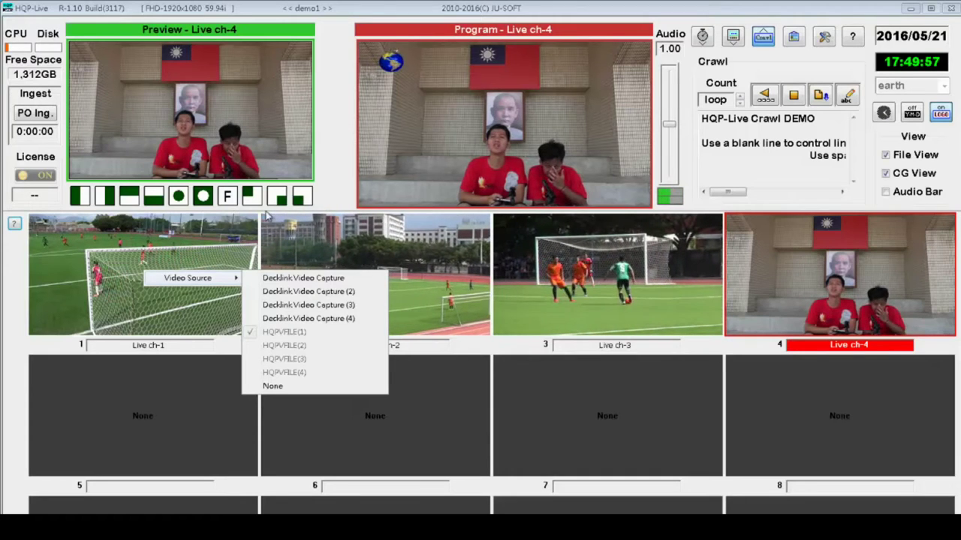
pyautogui.click(451, 259)
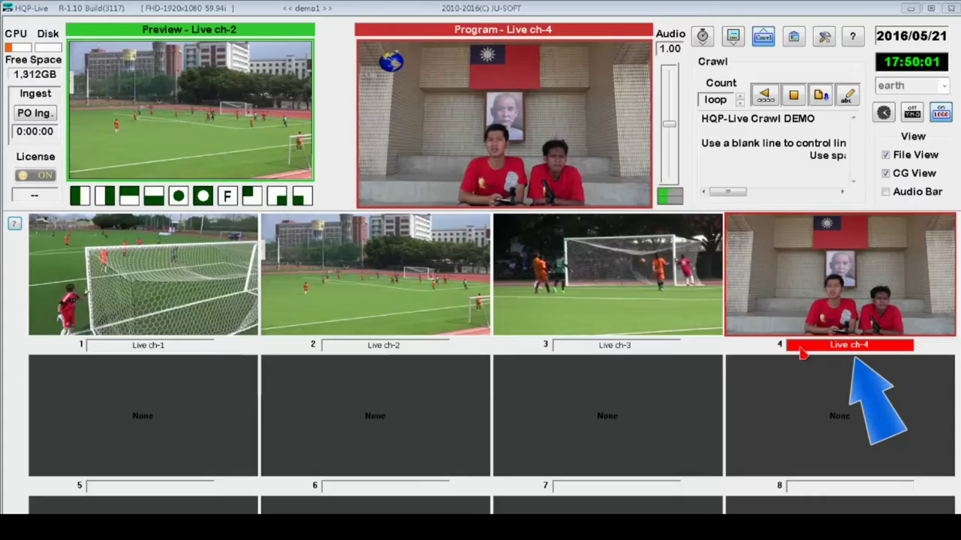
pyautogui.doubleClick(629, 322)
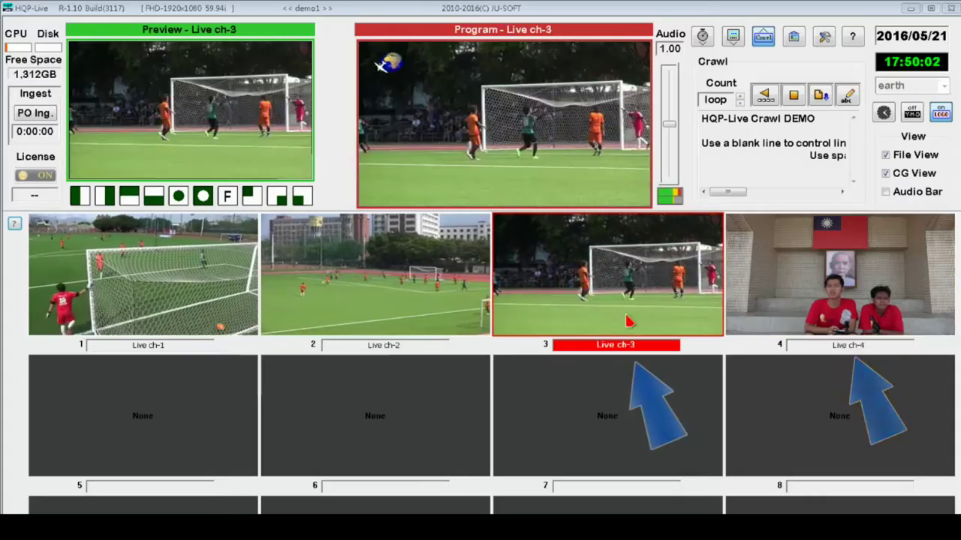
pyautogui.doubleClick(432, 317)
pyautogui.doubleClick(166, 298)
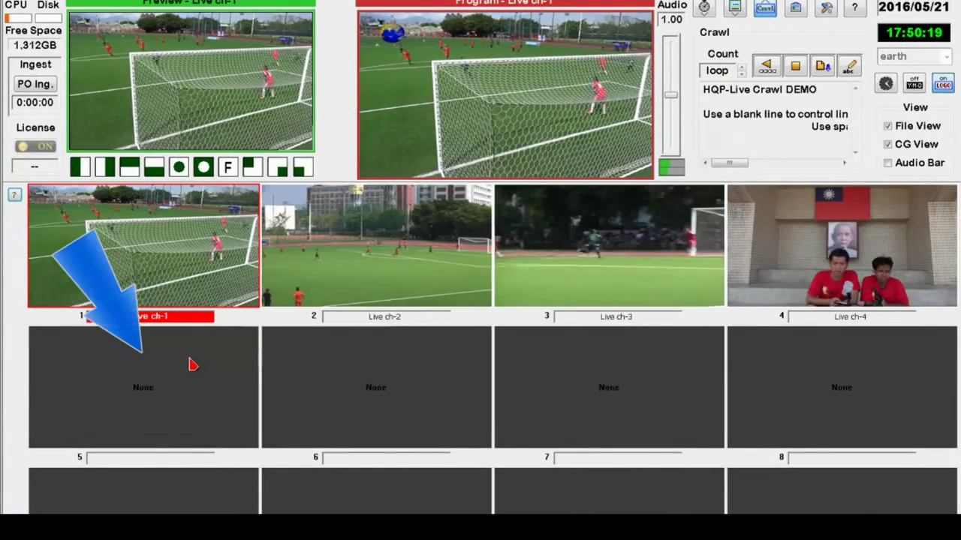
# Make slot 5 a picture-in-picture source using 4-Live channel.
pyautogui.rightClick(192, 365)
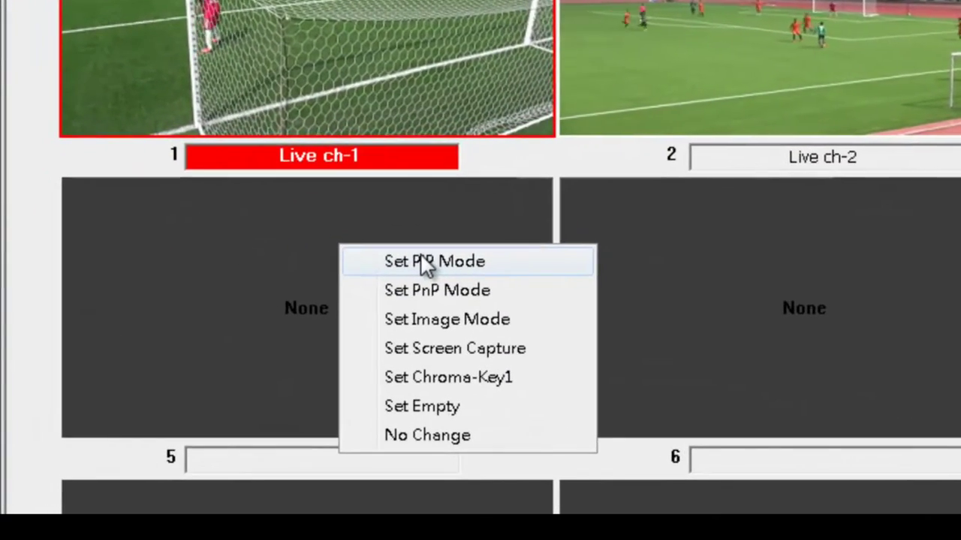
pyautogui.click(425, 263)
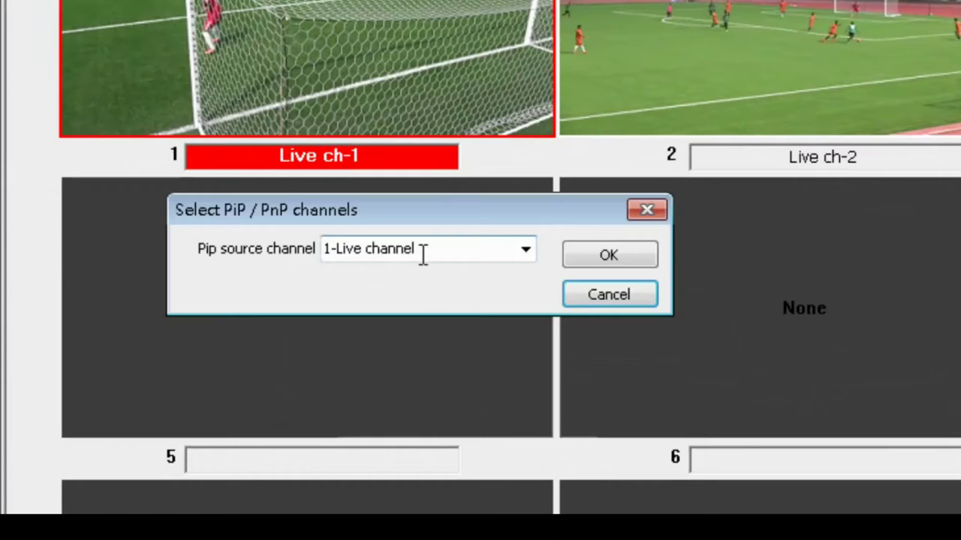
pyautogui.click(531, 251)
pyautogui.click(413, 323)
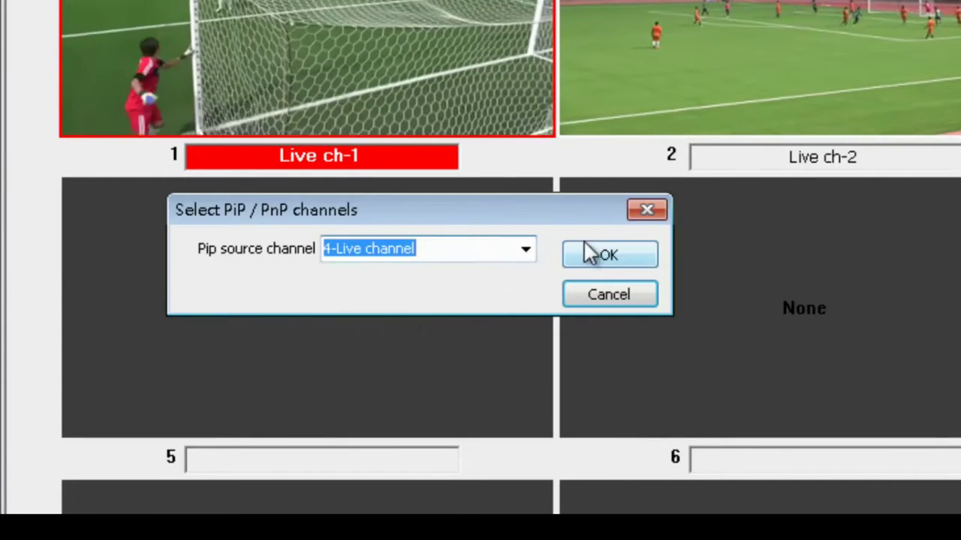
pyautogui.click(592, 255)
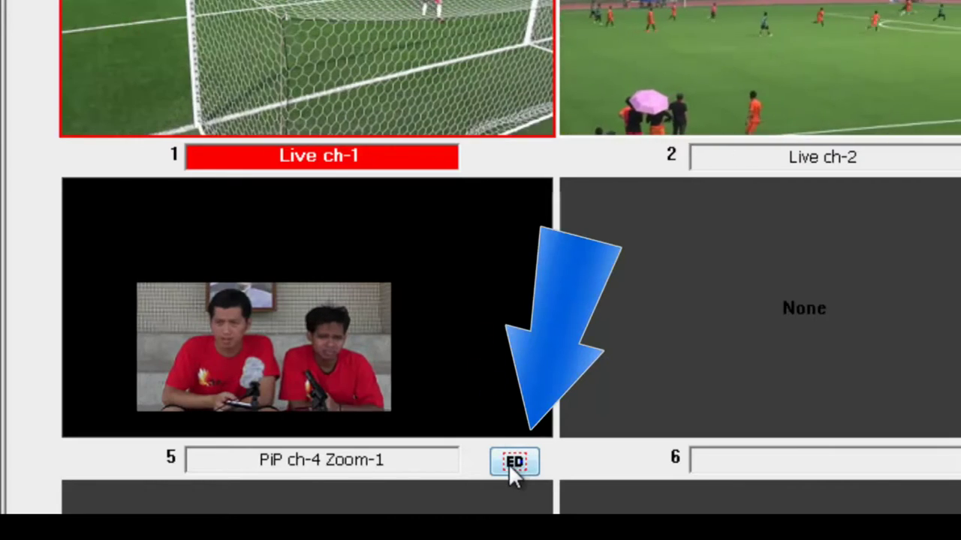
# Move and resize the PiP inset and tighten the channel 4 crop onto the two presenters.
pyautogui.click(509, 467)
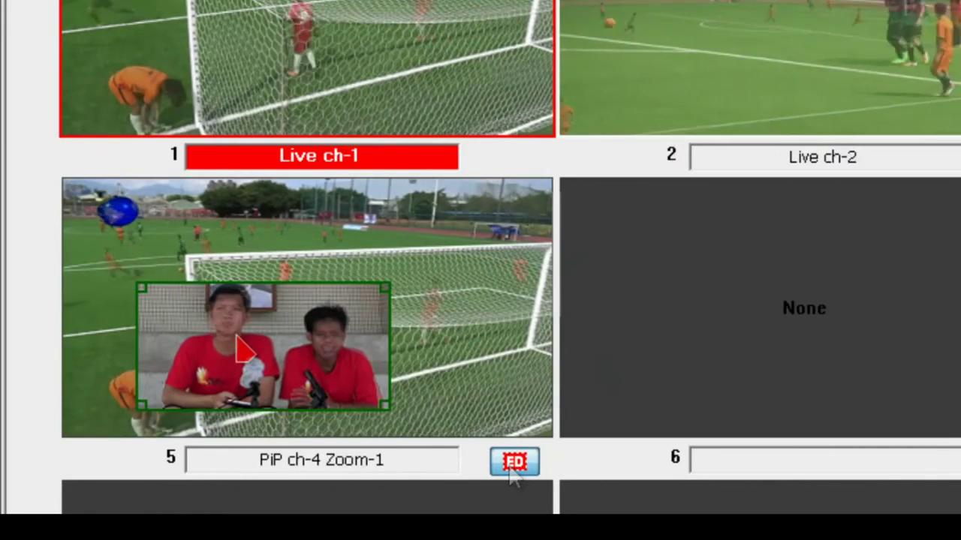
pyautogui.moveTo(338, 319); pyautogui.dragTo(322, 372)
pyautogui.moveTo(179, 315); pyautogui.dragTo(264, 332)
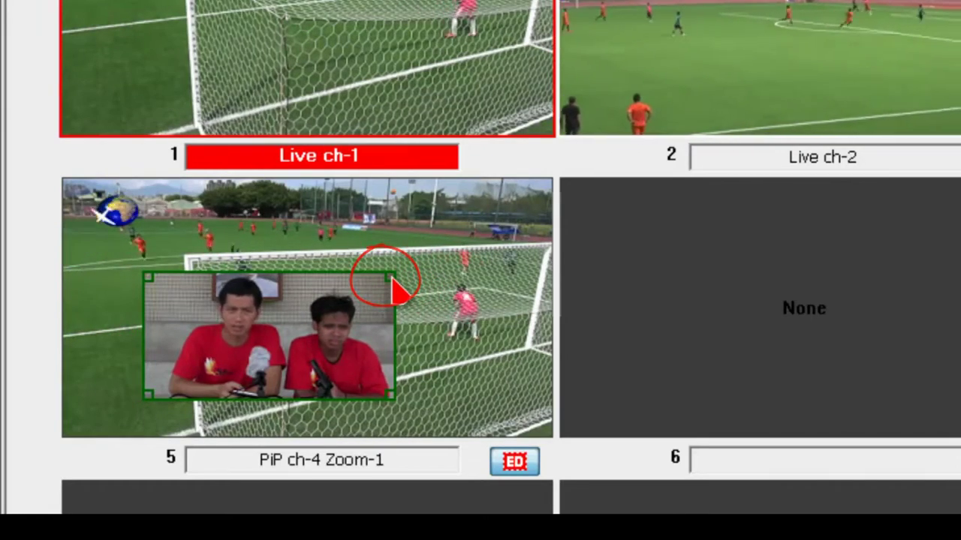
pyautogui.moveTo(392, 279); pyautogui.dragTo(212, 387)
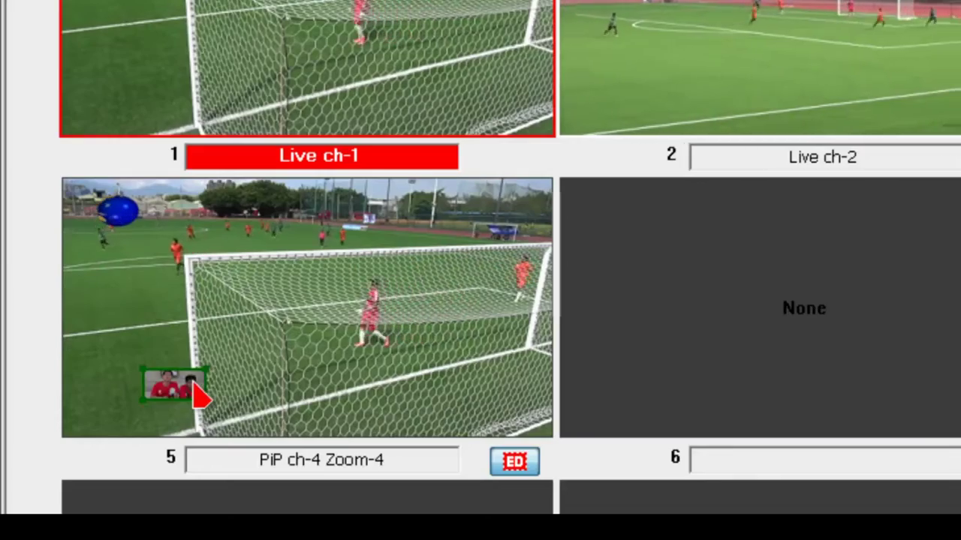
pyautogui.moveTo(281, 353); pyautogui.dragTo(405, 283)
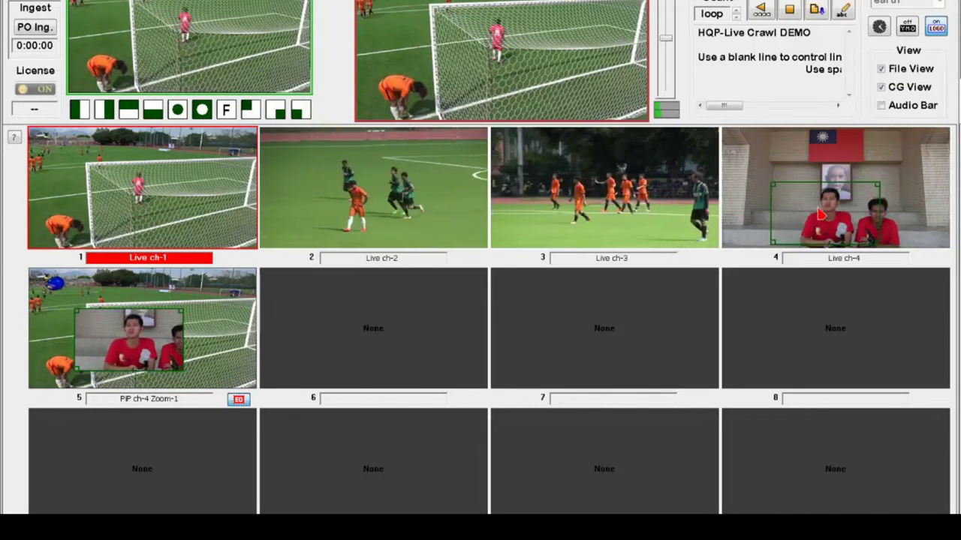
pyautogui.moveTo(860, 197); pyautogui.dragTo(845, 221)
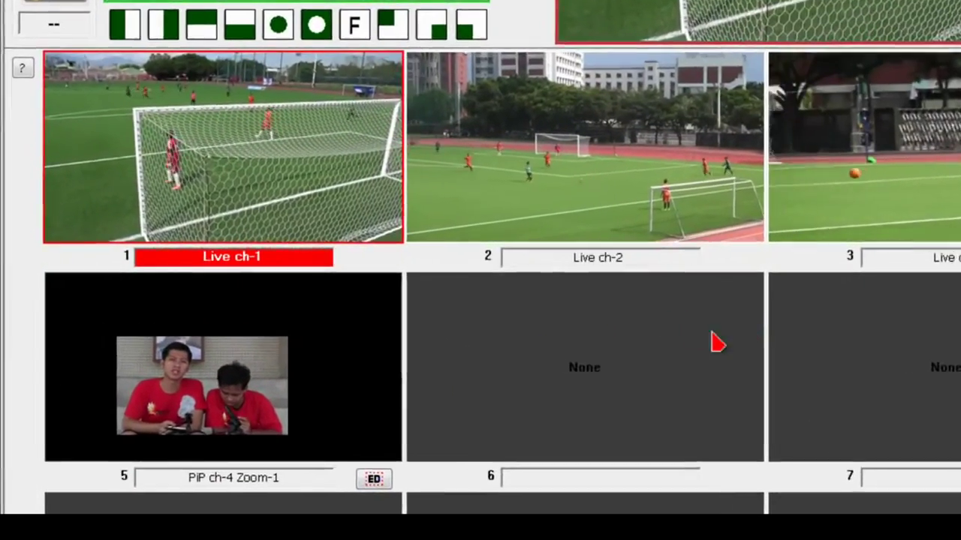
# Set slot 6 to PnP with channel 2 left and channel 1 right, shifting the channel 2 crop right.
pyautogui.rightClick(564, 330)
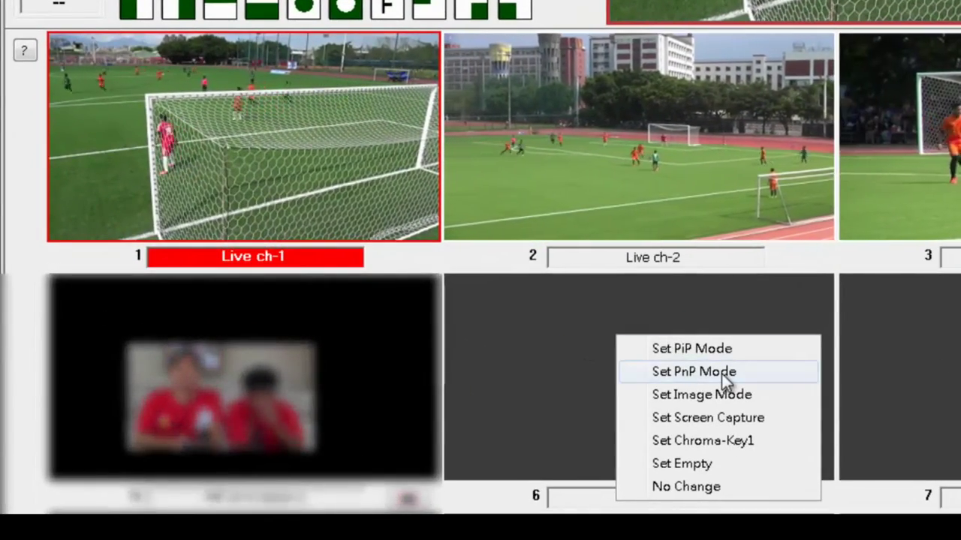
pyautogui.click(732, 375)
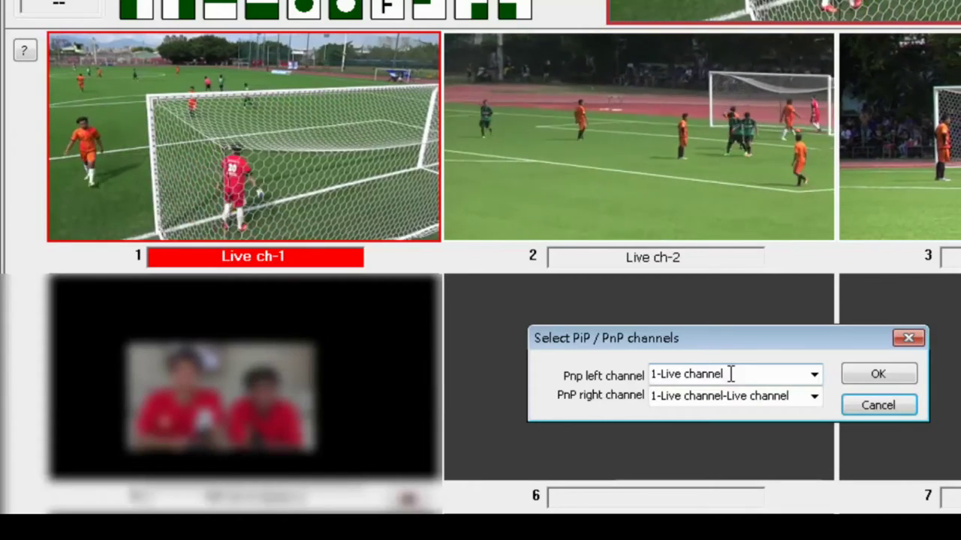
pyautogui.click(813, 374)
pyautogui.click(765, 414)
pyautogui.click(803, 400)
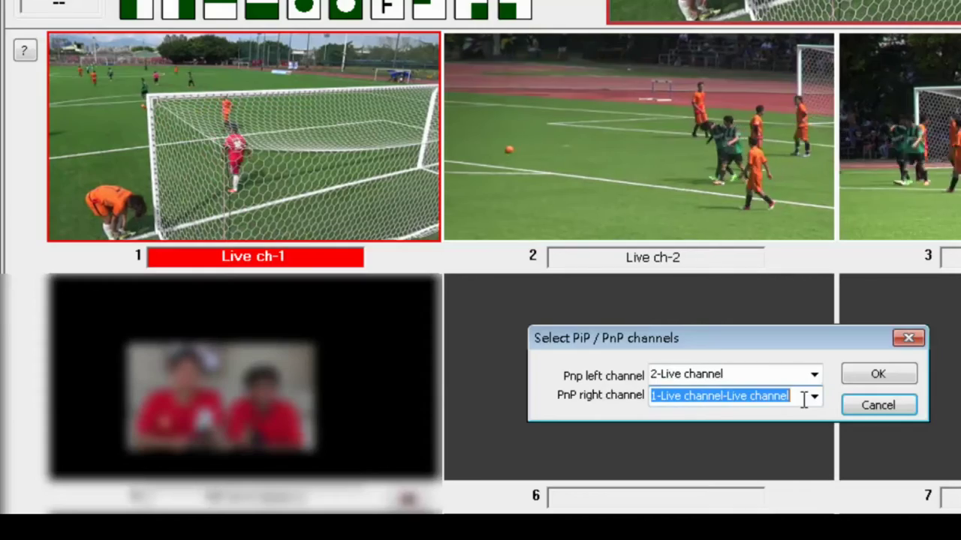
pyautogui.click(846, 379)
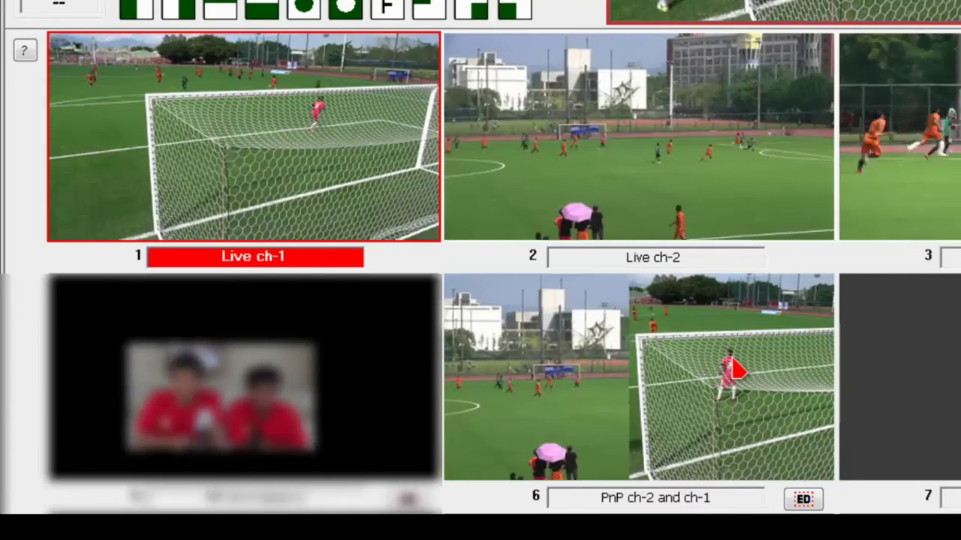
pyautogui.click(803, 499)
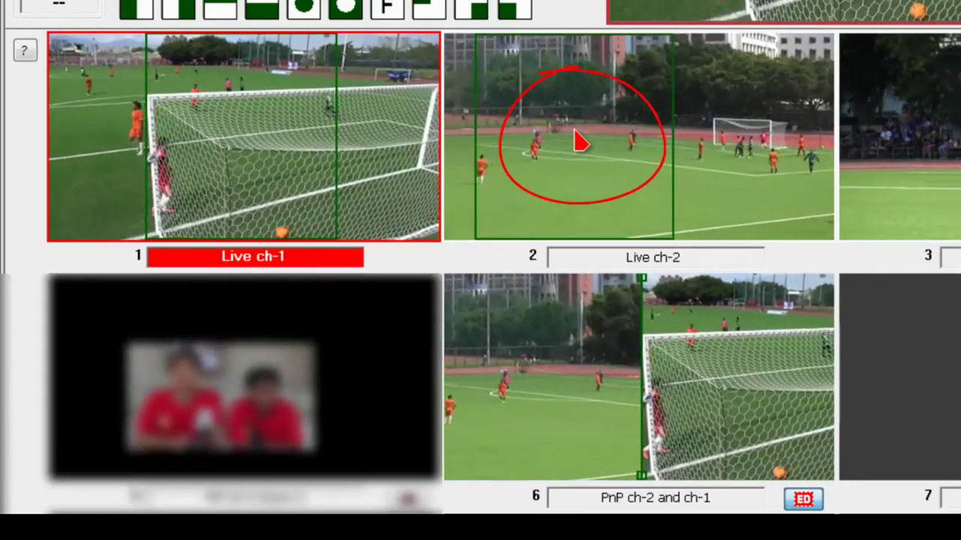
pyautogui.moveTo(602, 150)
pyautogui.mouseDown()
pyautogui.moveTo(713, 167)
pyautogui.moveTo(669, 167)
pyautogui.moveTo(681, 174)
pyautogui.mouseUp()
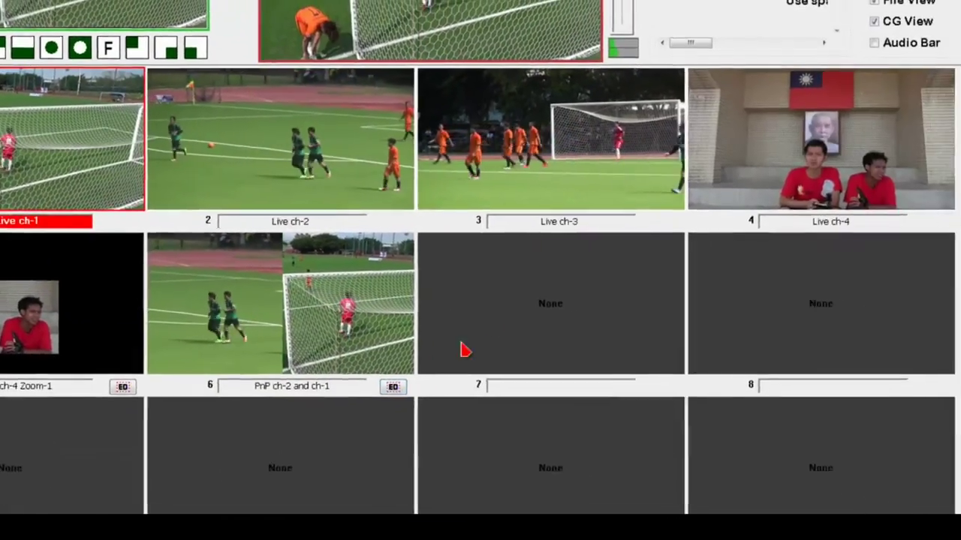
# Set slot 7 to Image Mode showing soccer3.jpg from the demo1 folder.
pyautogui.rightClick(547, 275)
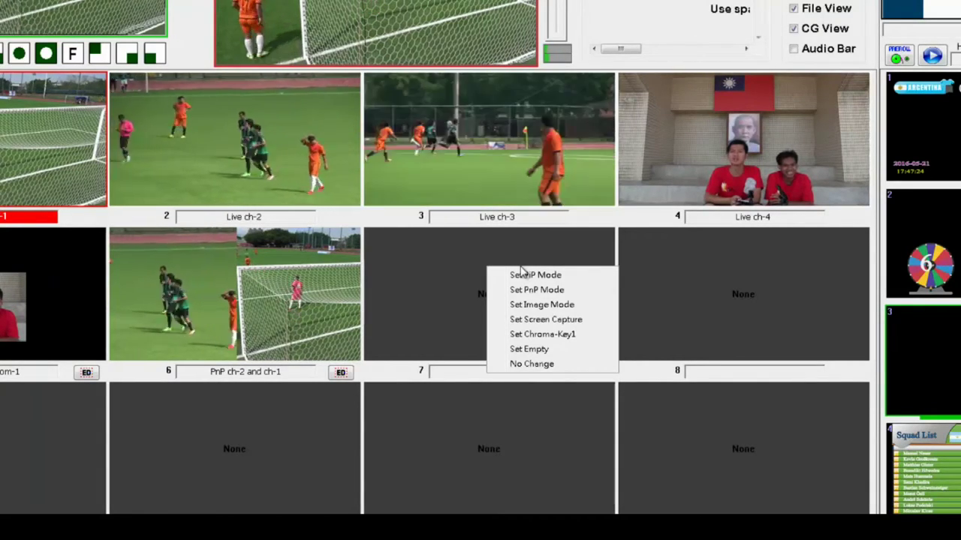
pyautogui.click(537, 304)
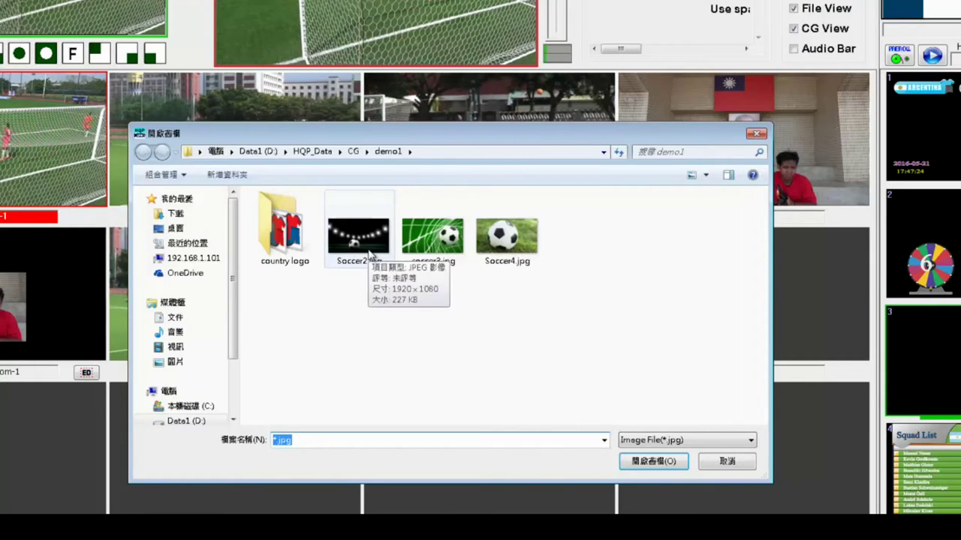
pyautogui.click(359, 239)
pyautogui.doubleClick(440, 231)
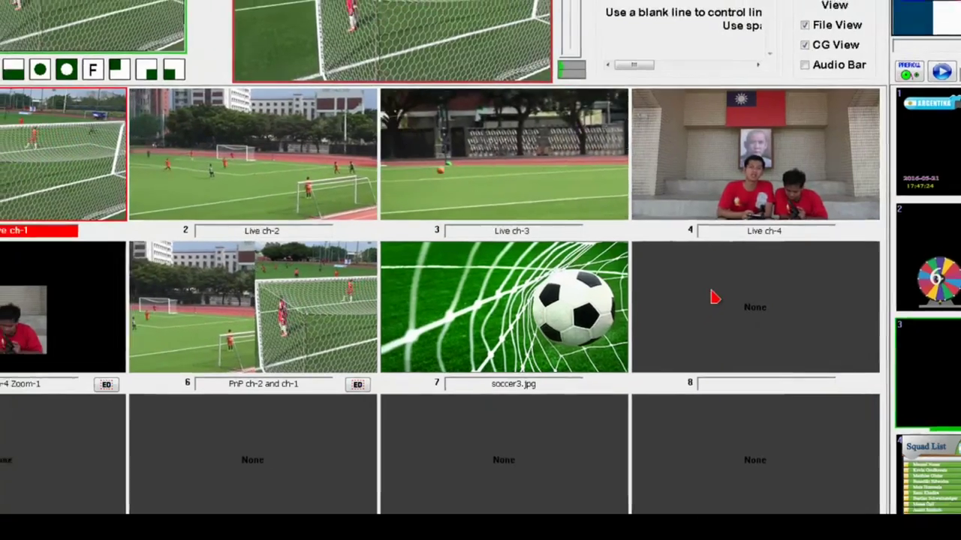
# Set slot 8 to Screen Capture with a 4:3 360x270 region placed over the Preview monitor.
pyautogui.rightClick(711, 296)
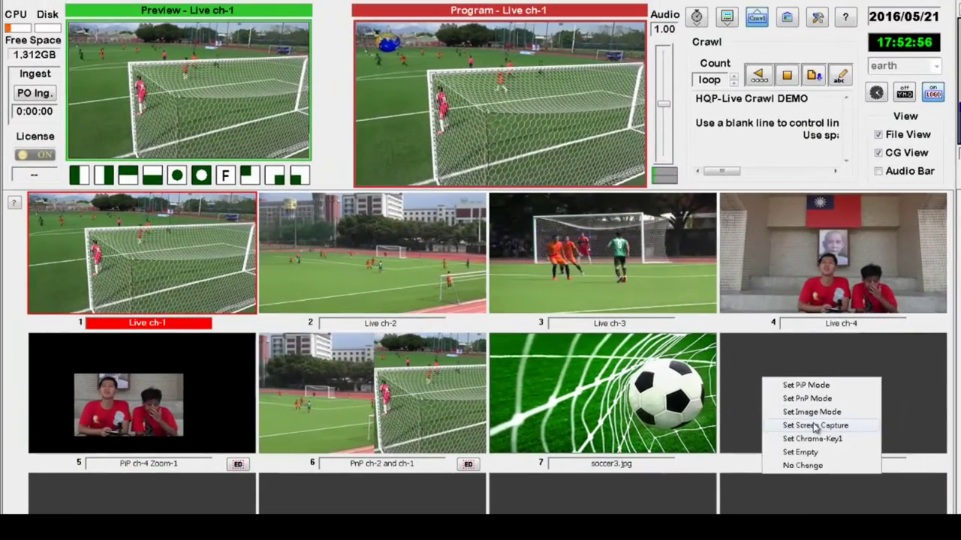
pyautogui.click(816, 427)
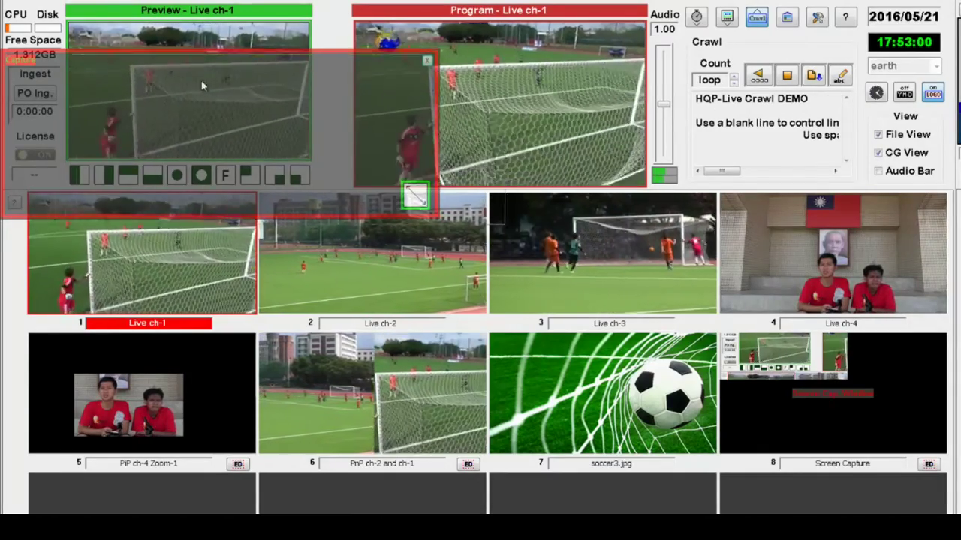
pyautogui.moveTo(202, 85); pyautogui.dragTo(216, 91)
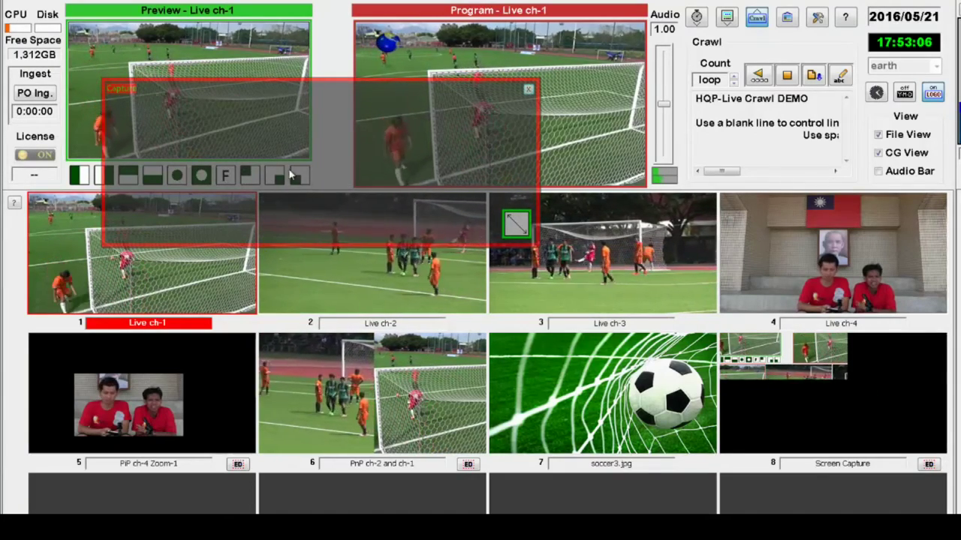
pyautogui.rightClick(323, 165)
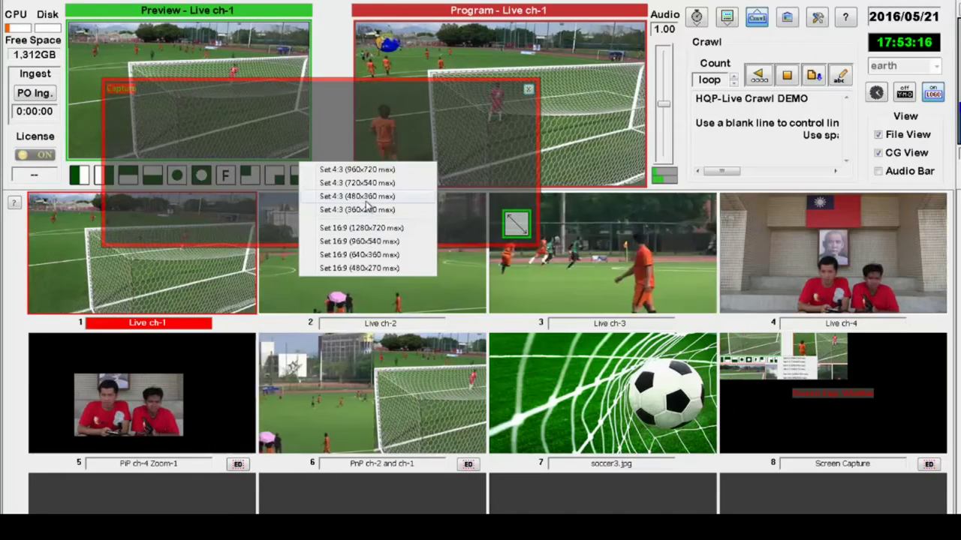
pyautogui.click(371, 229)
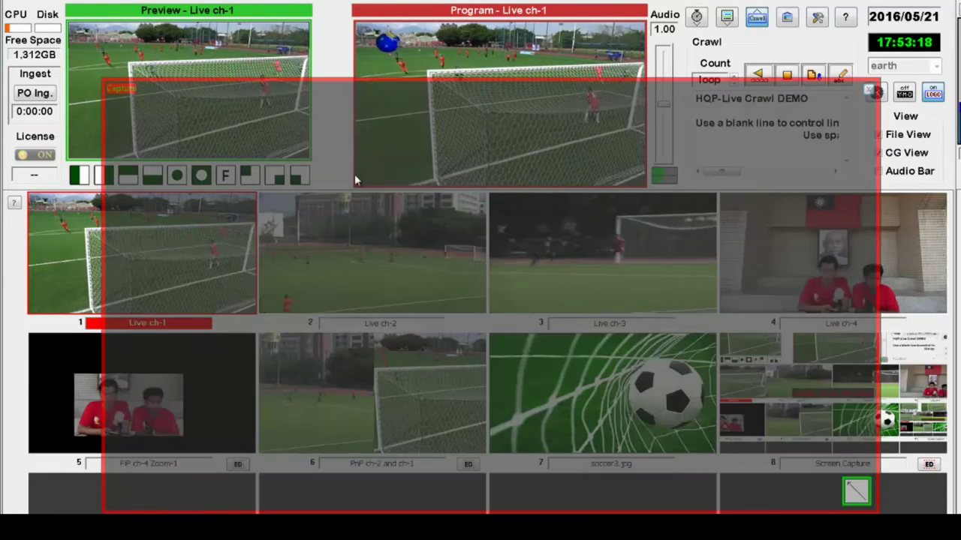
pyautogui.rightClick(337, 177)
pyautogui.click(417, 222)
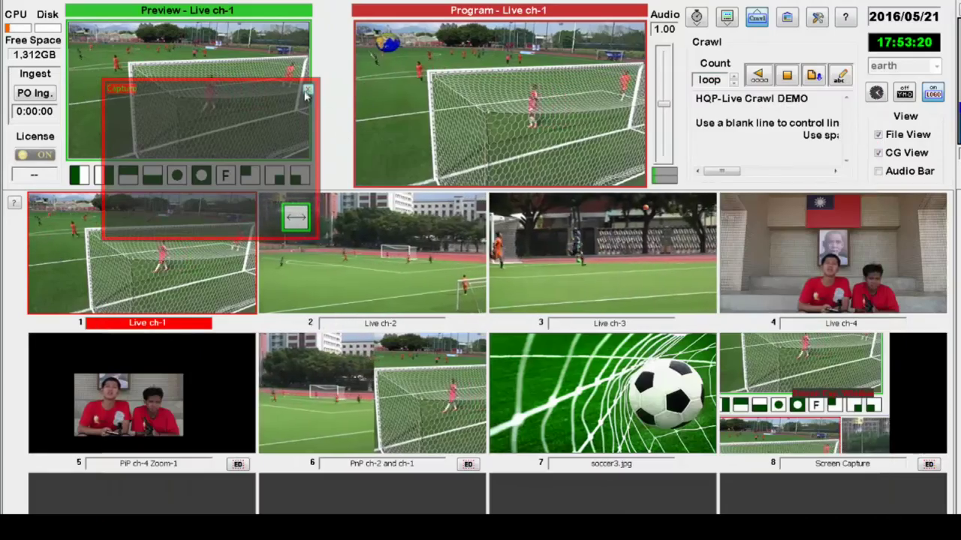
pyautogui.moveTo(247, 105); pyautogui.dragTo(213, 51)
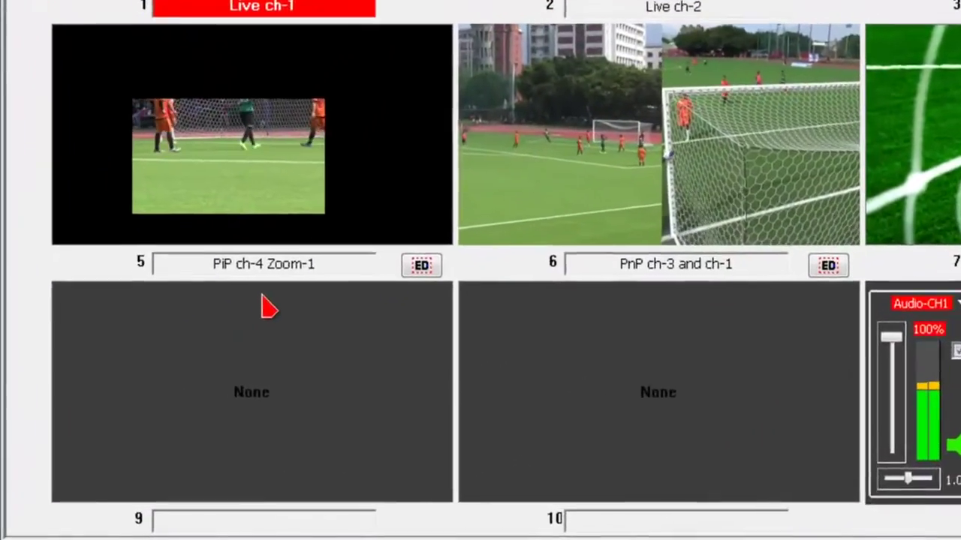
# Make slot 9 a Chroma Key1 of 2-Live channel, moving and shrinking the keyed presenter.
pyautogui.rightClick(124, 432)
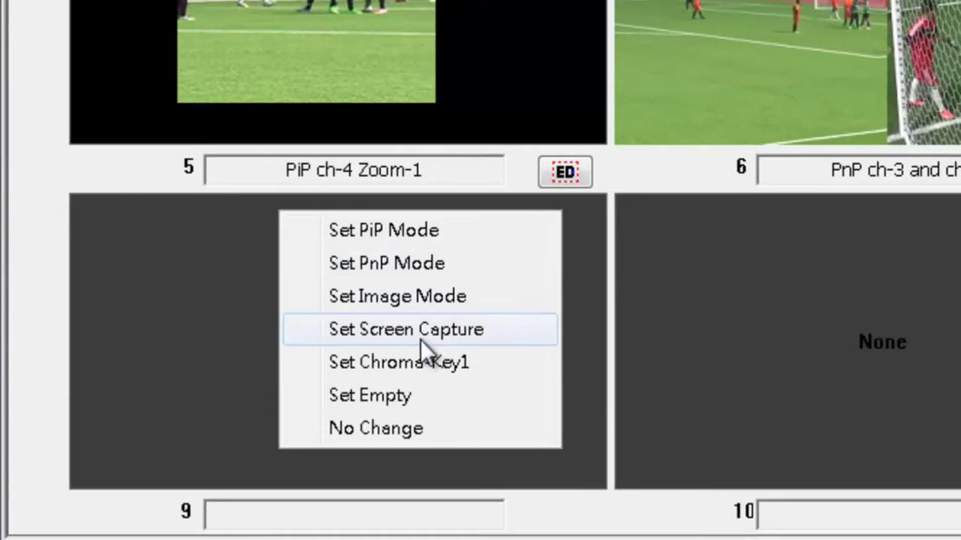
pyautogui.click(491, 363)
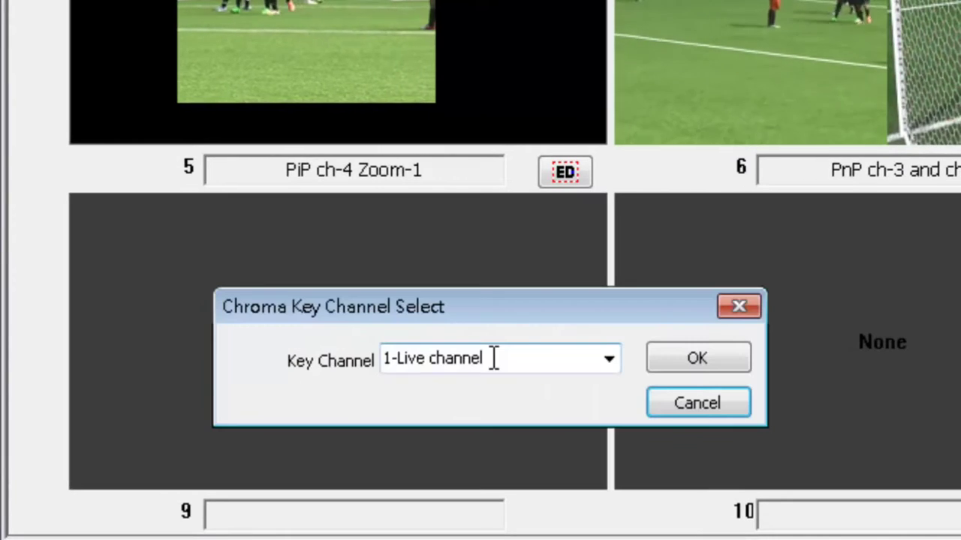
pyautogui.click(608, 358)
pyautogui.click(576, 405)
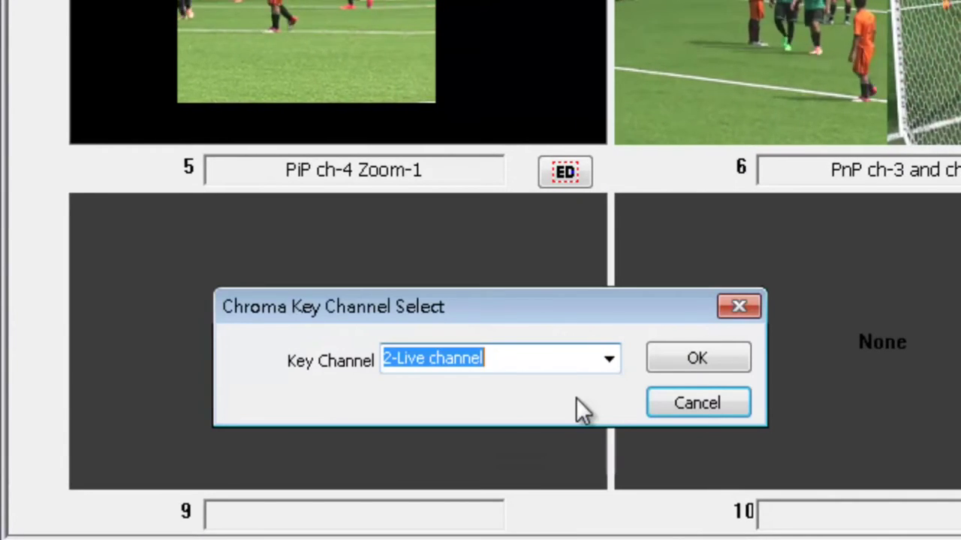
pyautogui.click(717, 349)
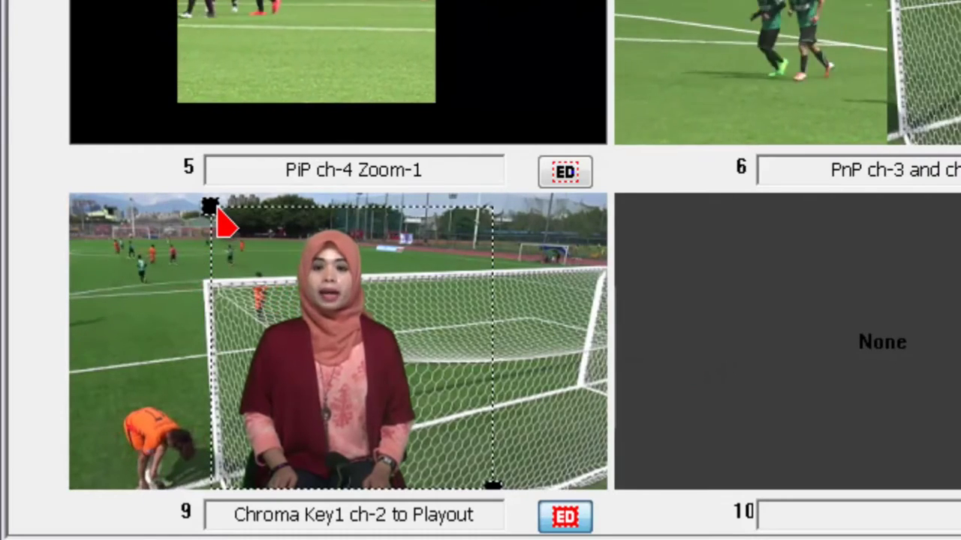
pyautogui.moveTo(217, 211); pyautogui.dragTo(247, 211)
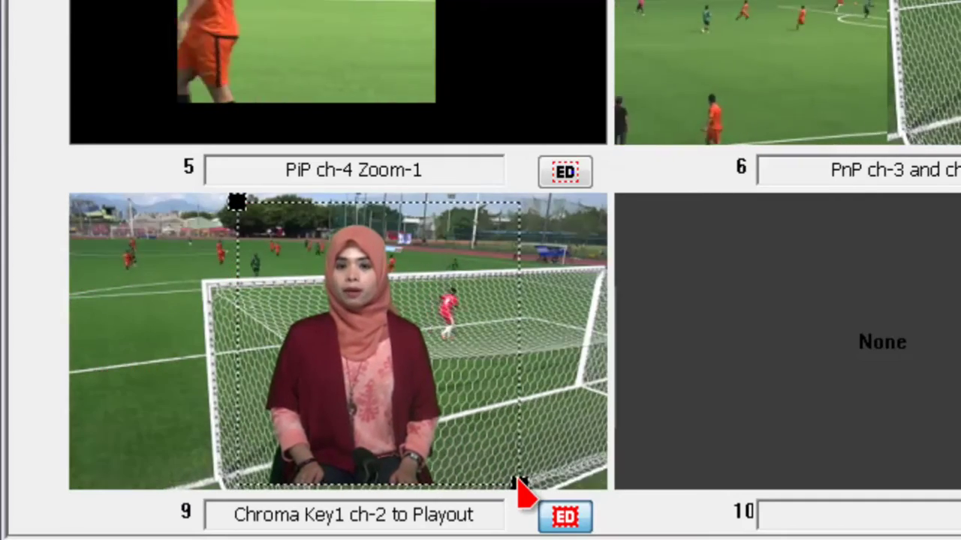
pyautogui.moveTo(520, 486); pyautogui.dragTo(373, 334)
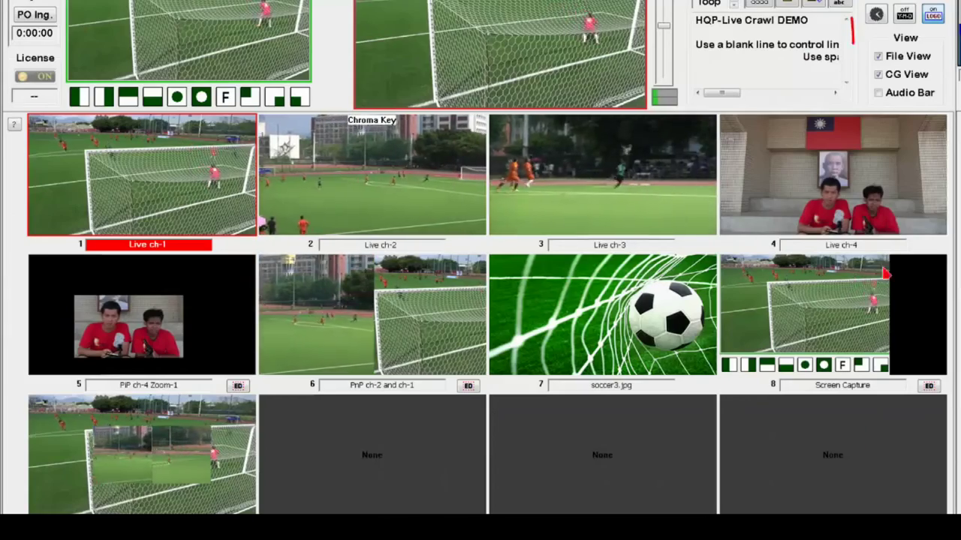
# Show the Audio Bar mixer and put live channel 4 on air.
pyautogui.click(896, 93)
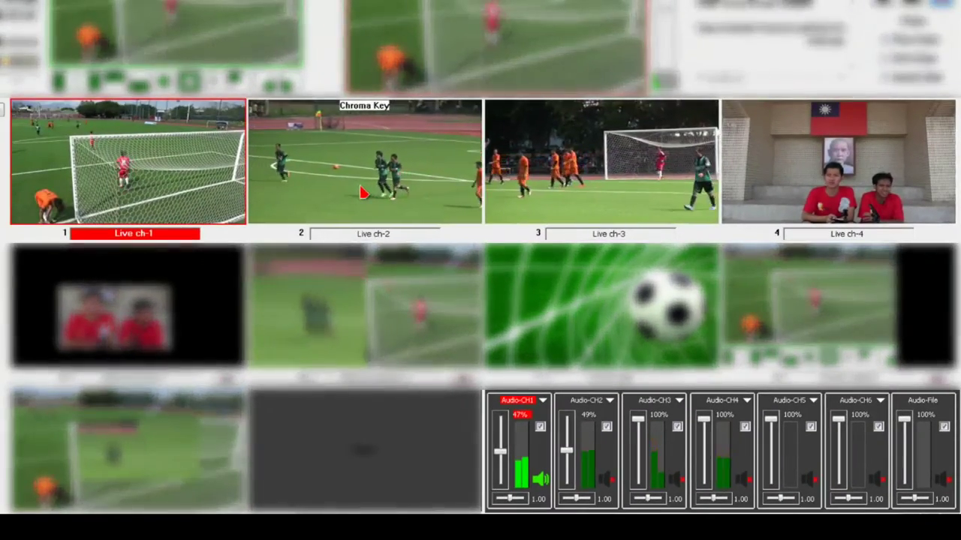
pyautogui.click(377, 135)
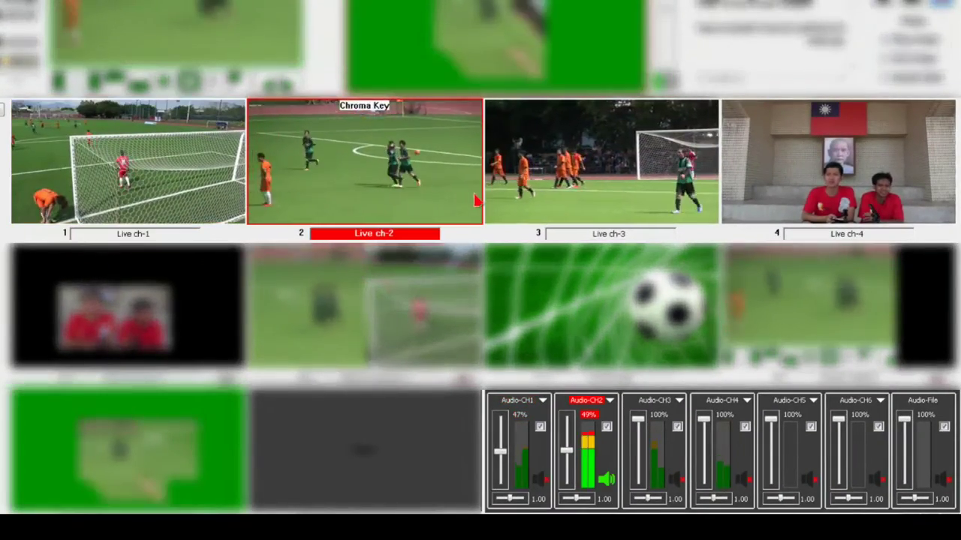
pyautogui.press('4')
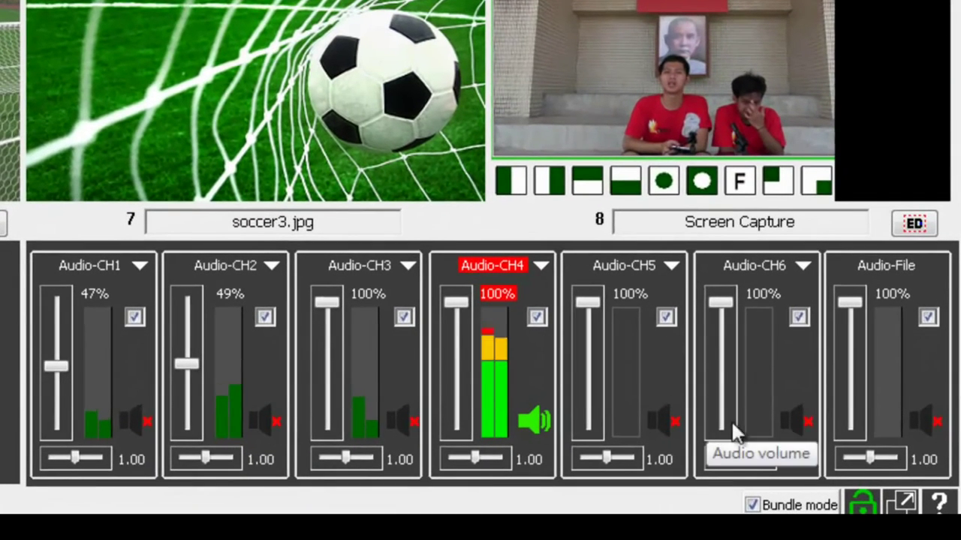
# Turn off Bundle mode and unmute audio channels 3, 2 and 1.
pyautogui.click(753, 505)
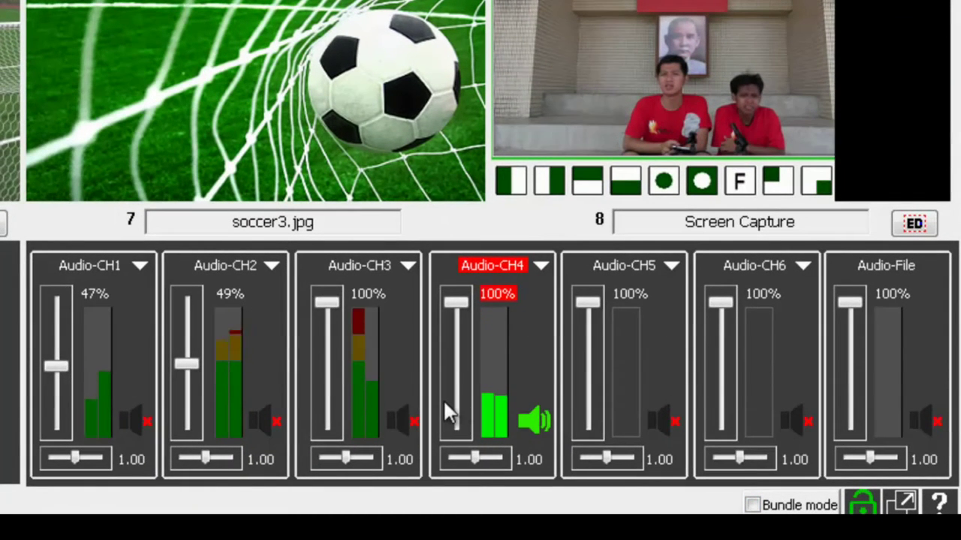
pyautogui.click(403, 424)
pyautogui.click(272, 421)
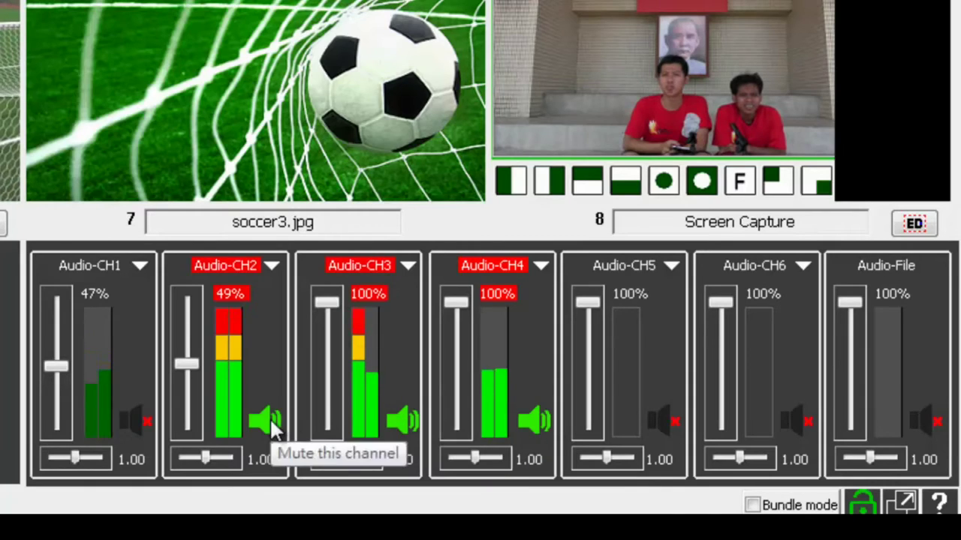
pyautogui.click(131, 422)
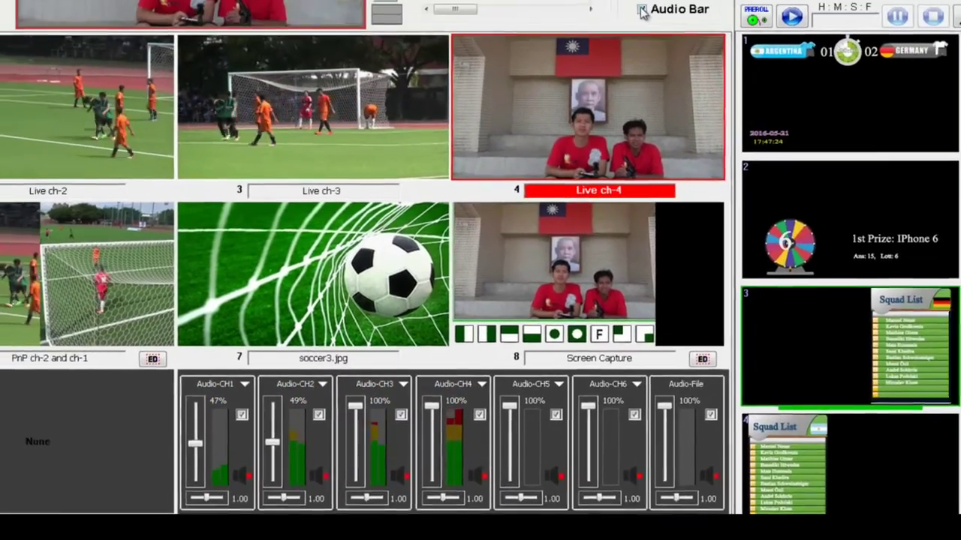
# Load Soccer.hcg, overlay the Squad List on program, then cut to live channel 2.
pyautogui.click(639, 12)
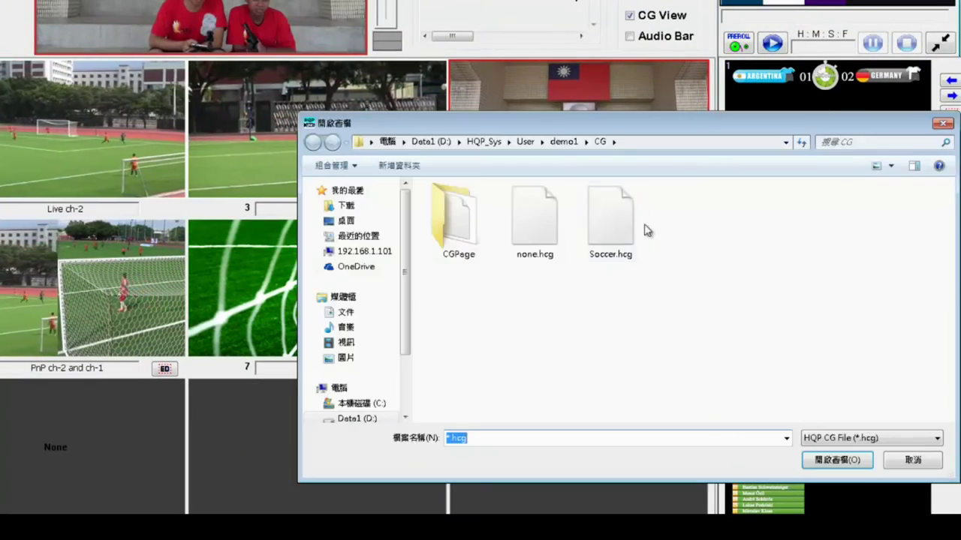
pyautogui.doubleClick(615, 226)
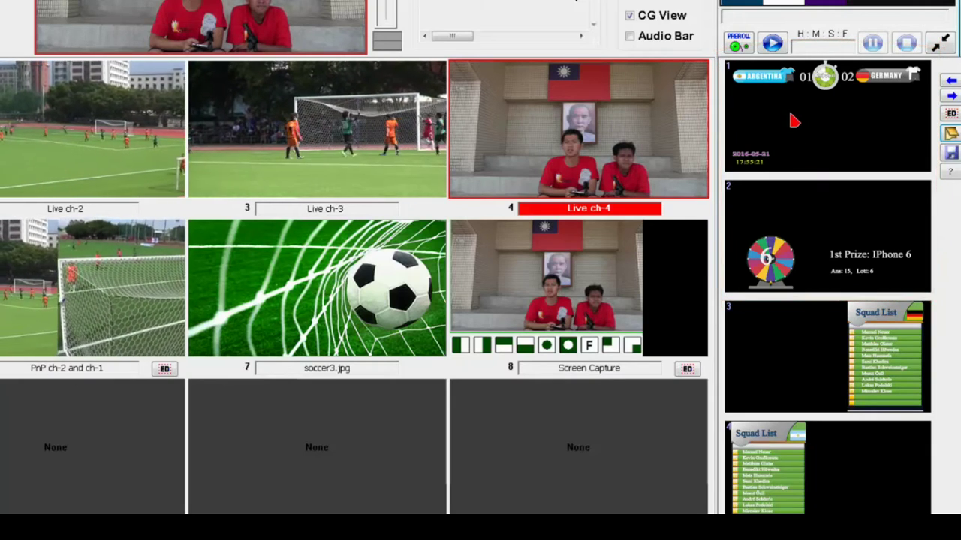
pyautogui.doubleClick(803, 234)
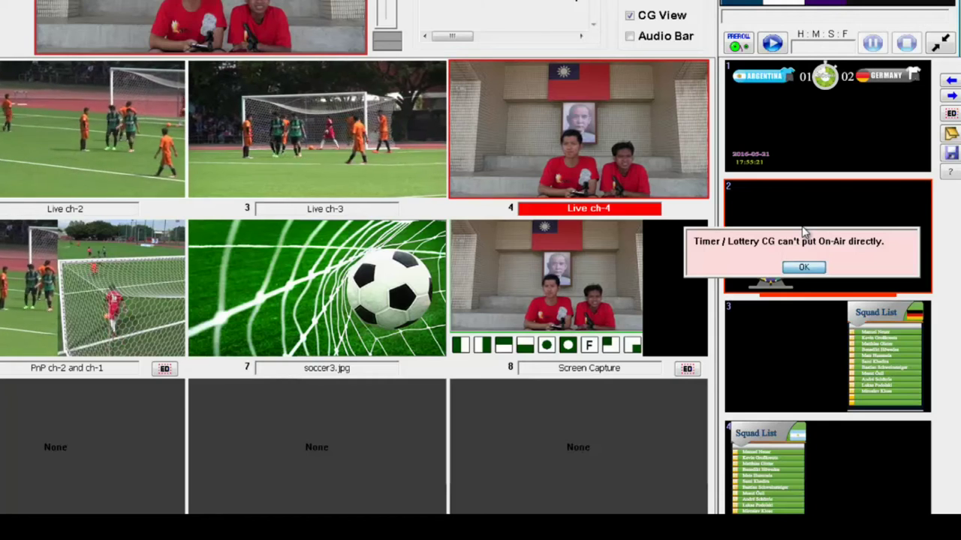
pyautogui.press('Return')
pyautogui.doubleClick(809, 153)
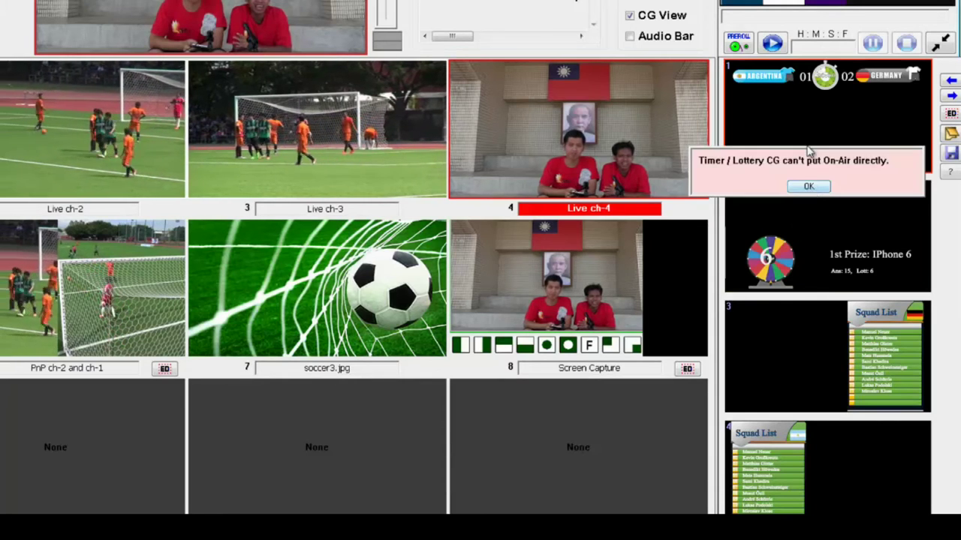
pyautogui.click(809, 186)
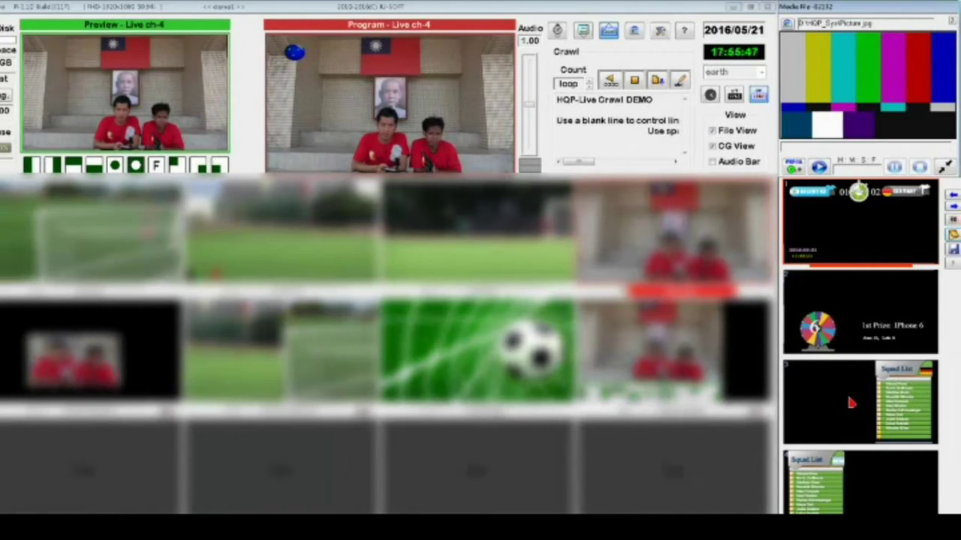
pyautogui.click(851, 403)
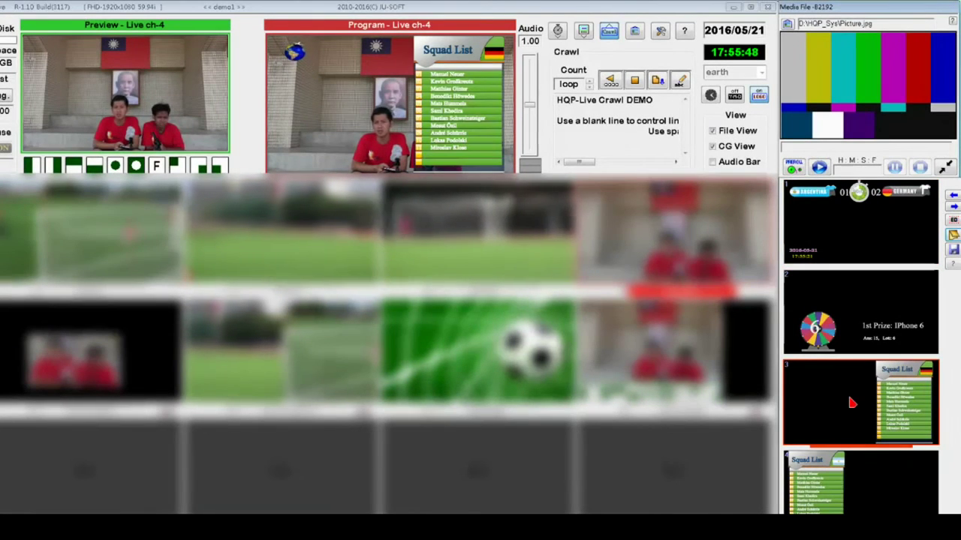
pyautogui.click(282, 232)
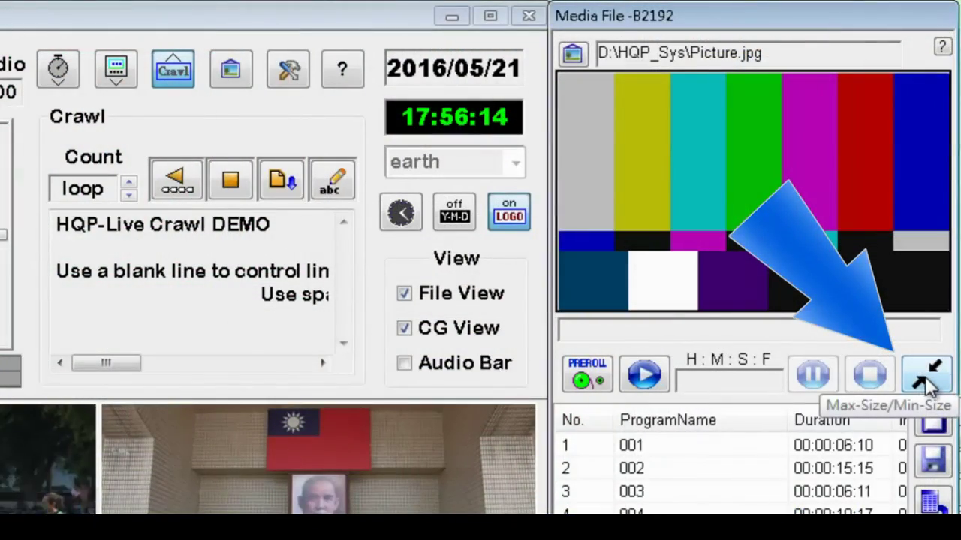
# Toggle the Media File window size and put the media file playout On Air.
pyautogui.click(924, 377)
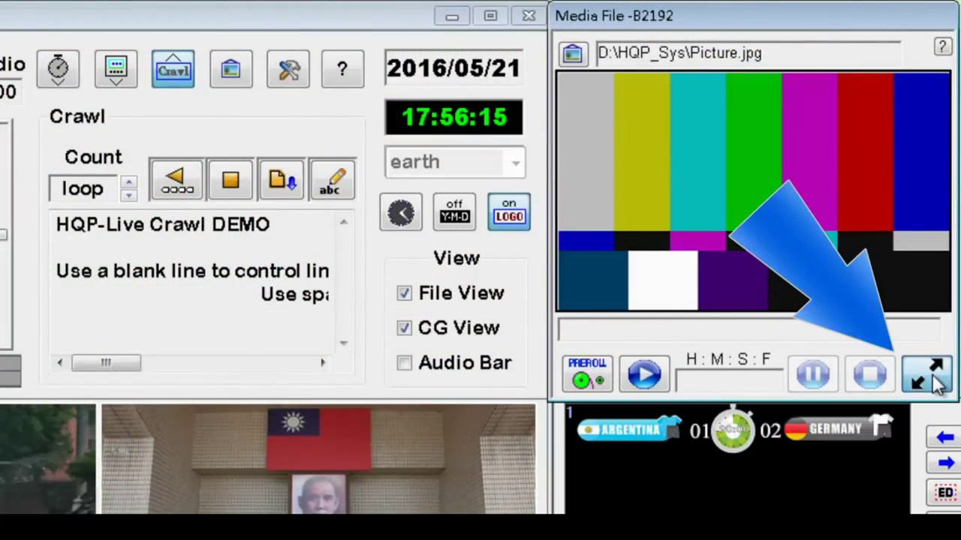
pyautogui.click(928, 375)
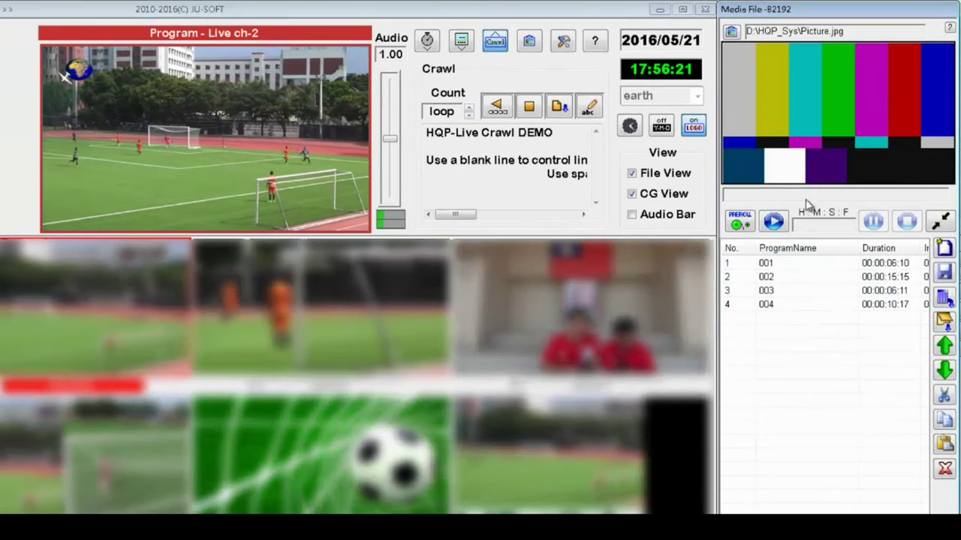
pyautogui.click(840, 109)
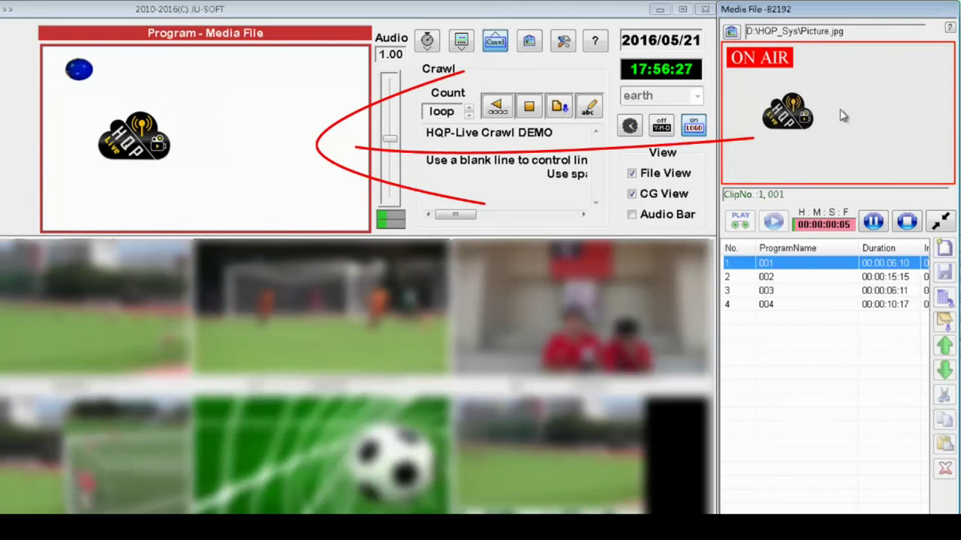